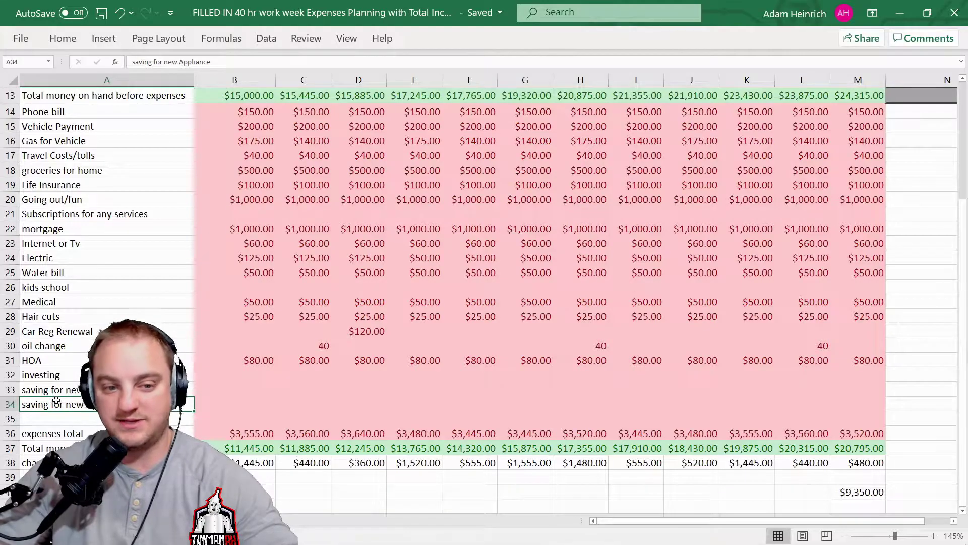
Review the expense categories in column A of the yearly outlook, from Phone bill down to the savings rows
{"action": "left_click", "coordinate": [49, 373]}
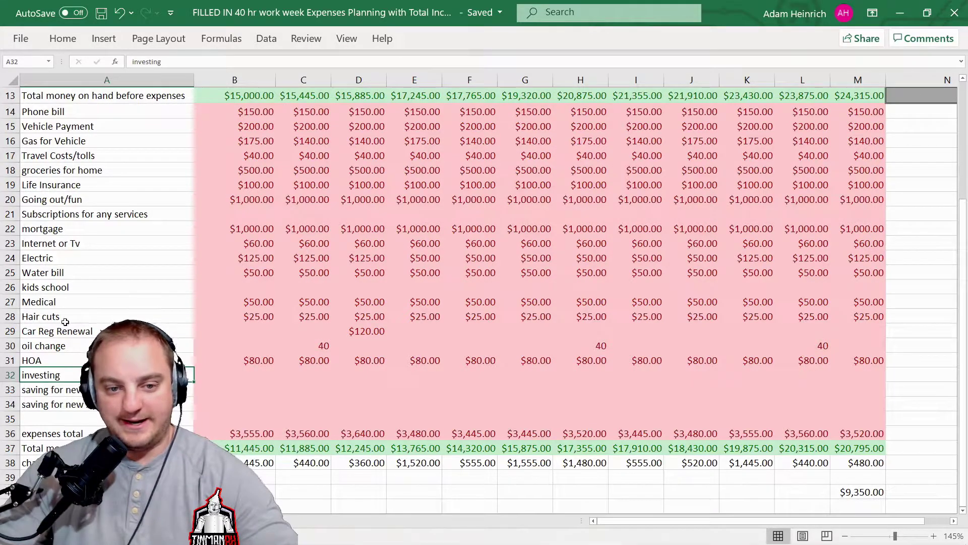
{"action": "left_click", "coordinate": [50, 215]}
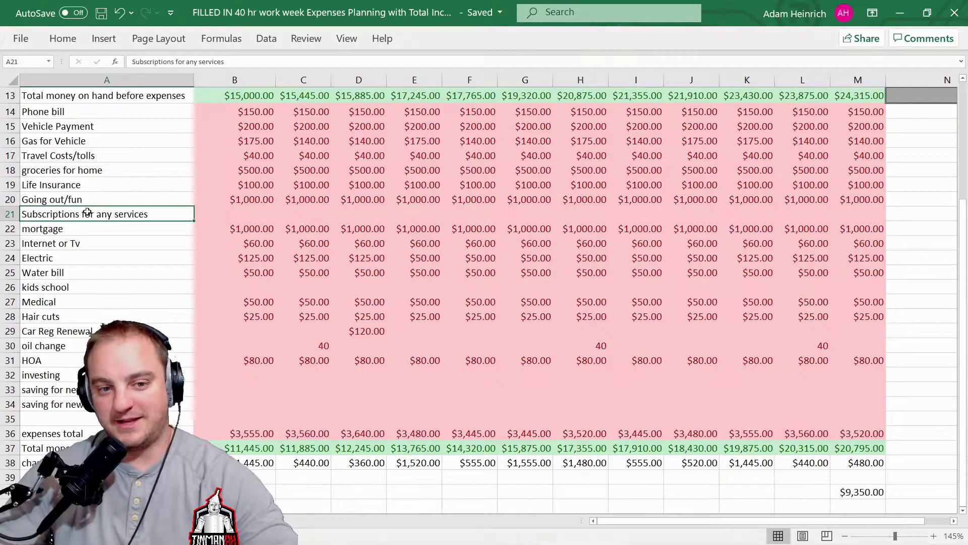
{"action": "left_click", "coordinate": [75, 316]}
{"action": "left_click", "coordinate": [79, 331]}
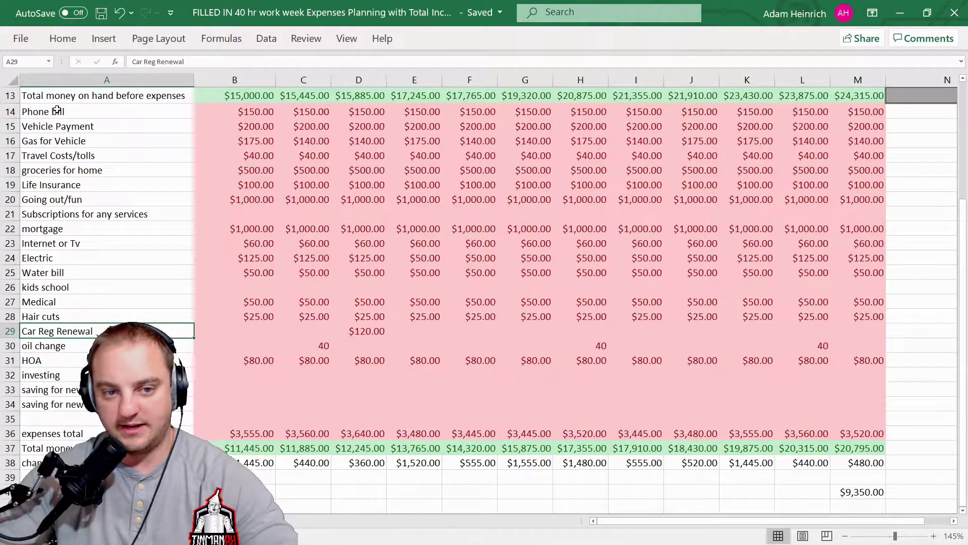
{"action": "left_click_drag", "start_coordinate": [57, 110], "coordinate": [71, 406]}
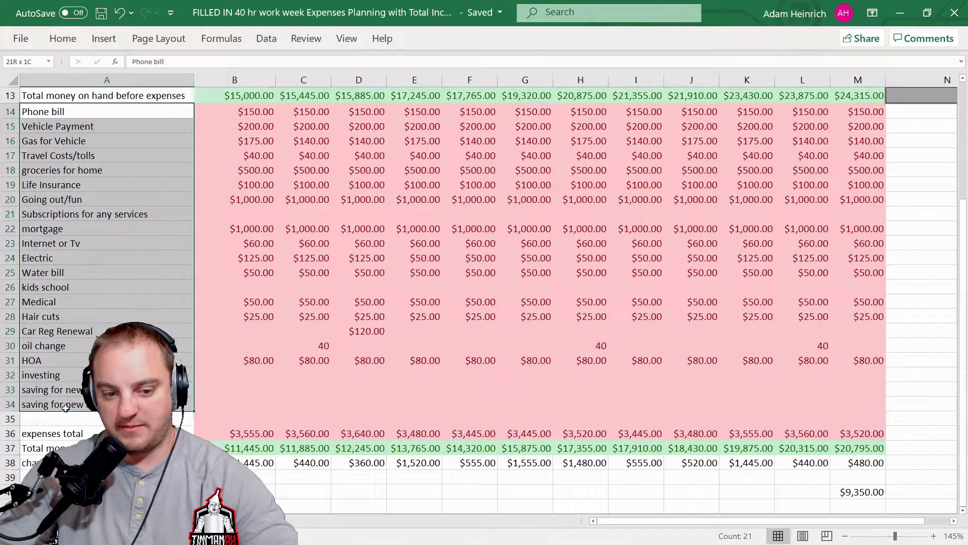
{"action": "left_click", "coordinate": [73, 418]}
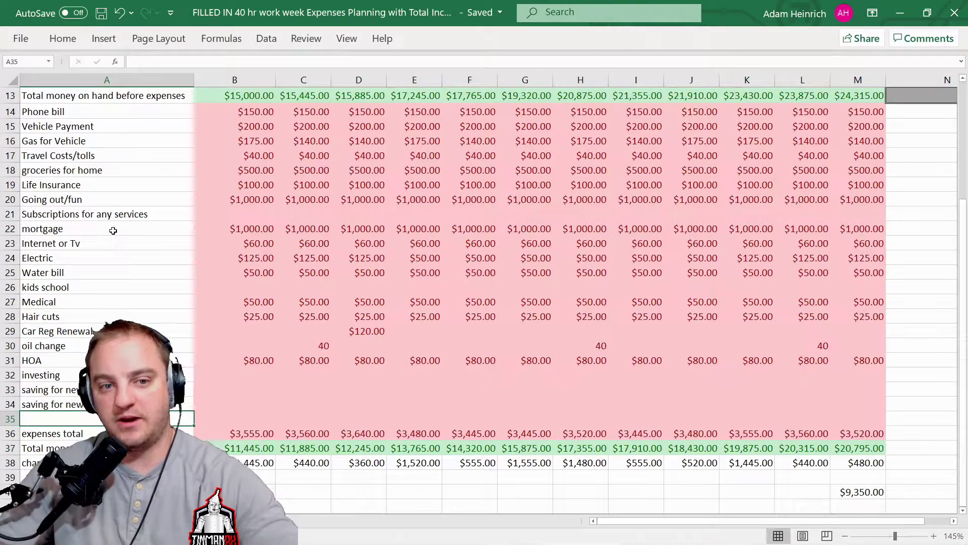
{"action": "scroll", "coordinate": [113, 225], "scroll_direction": "up", "scroll_amount": 4}
{"action": "scroll", "coordinate": [95, 261], "scroll_direction": "down", "scroll_amount": 1}
{"action": "scroll", "coordinate": [95, 261], "scroll_direction": "down", "scroll_amount": 1}
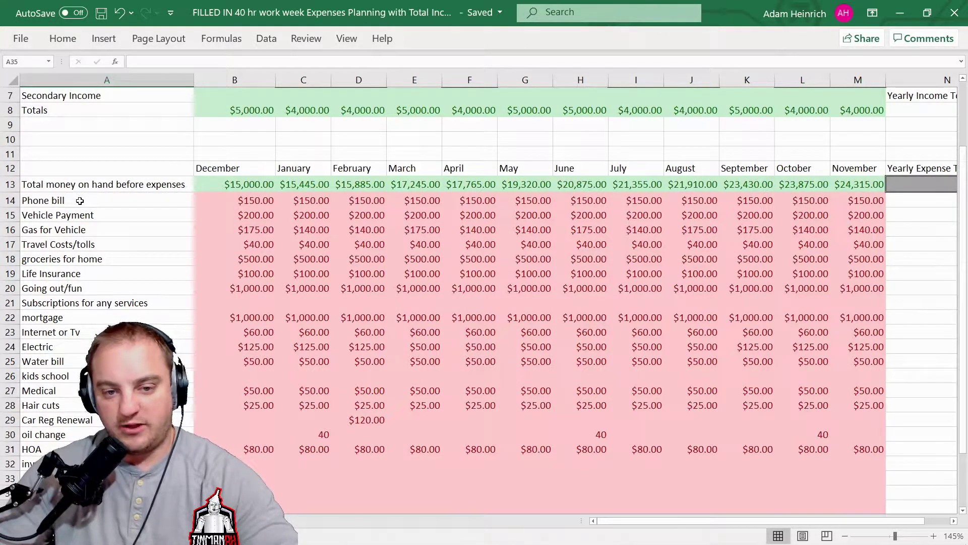
{"action": "left_click", "coordinate": [62, 200]}
{"action": "left_click", "coordinate": [66, 214]}
{"action": "left_click", "coordinate": [73, 230]}
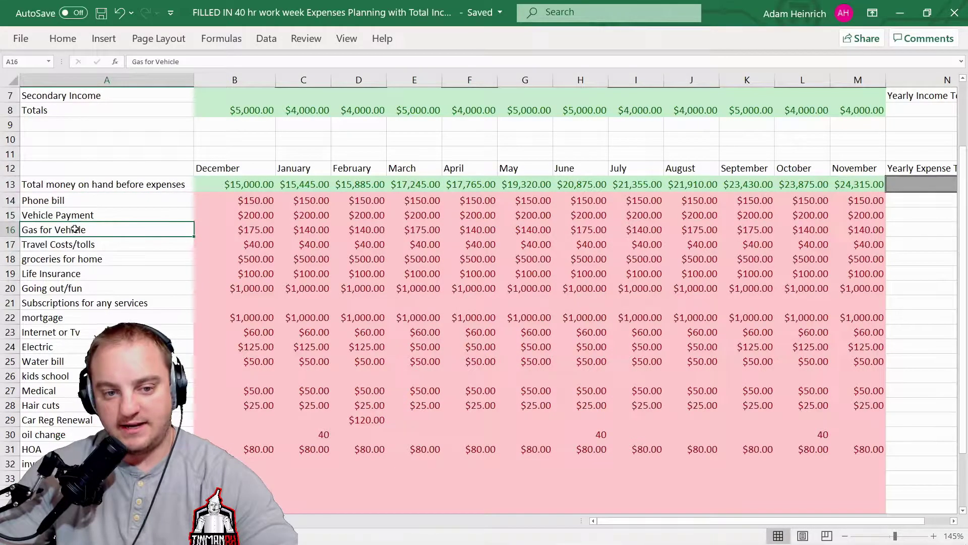
{"action": "left_click", "coordinate": [86, 243]}
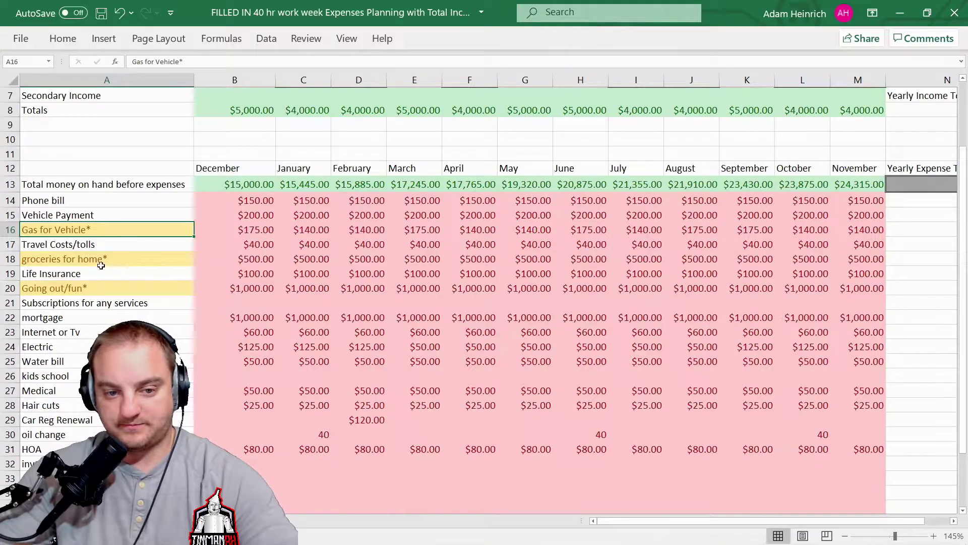
View the weekly budget sheet and examine the matching starred categories in the yearly outlook: gas, groceries and going out
{"action": "key", "text": "shift+F11"}
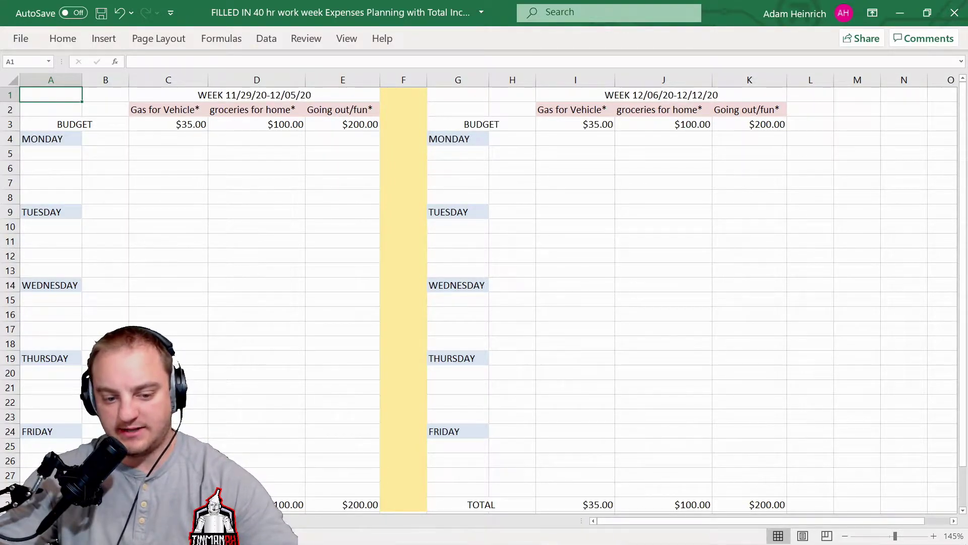
{"action": "key", "text": "ctrl+Page_Up"}
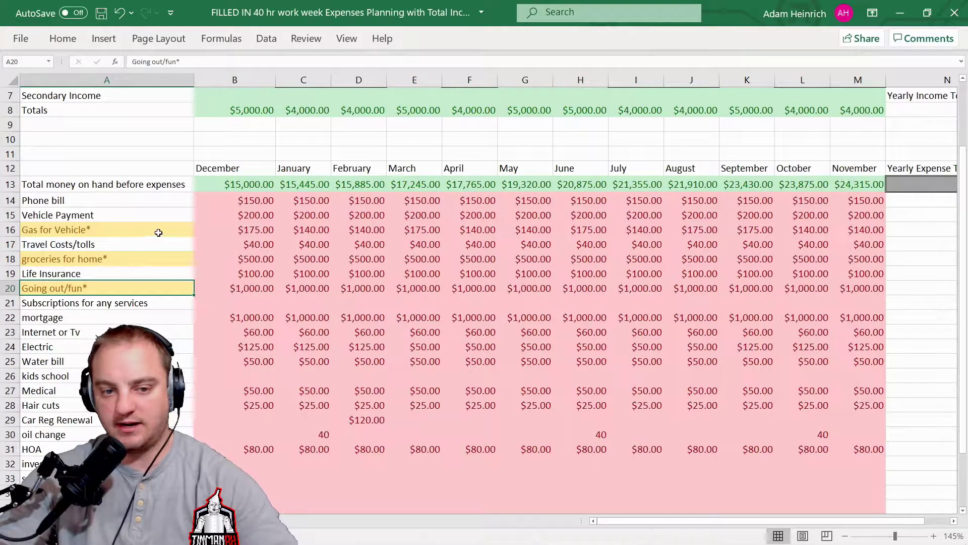
{"action": "left_click", "coordinate": [89, 229]}
{"action": "left_click", "coordinate": [93, 258]}
{"action": "left_click", "coordinate": [94, 283]}
{"action": "left_click", "coordinate": [96, 262]}
{"action": "left_click", "coordinate": [98, 228]}
{"action": "left_click", "coordinate": [97, 259]}
{"action": "left_click", "coordinate": [90, 283]}
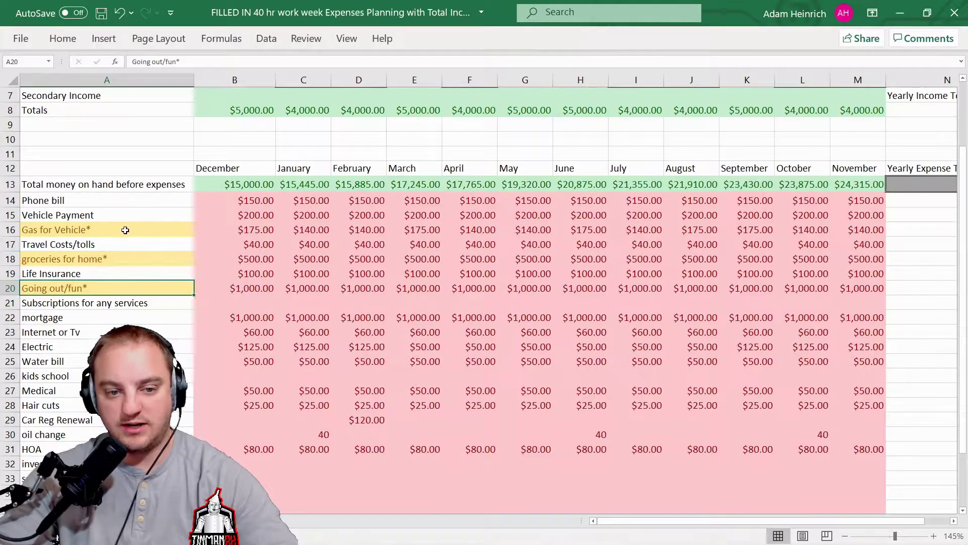
Examine December's Gas for Vehicle amount in relation to that month's weekly main income entries
{"action": "left_click", "coordinate": [223, 229]}
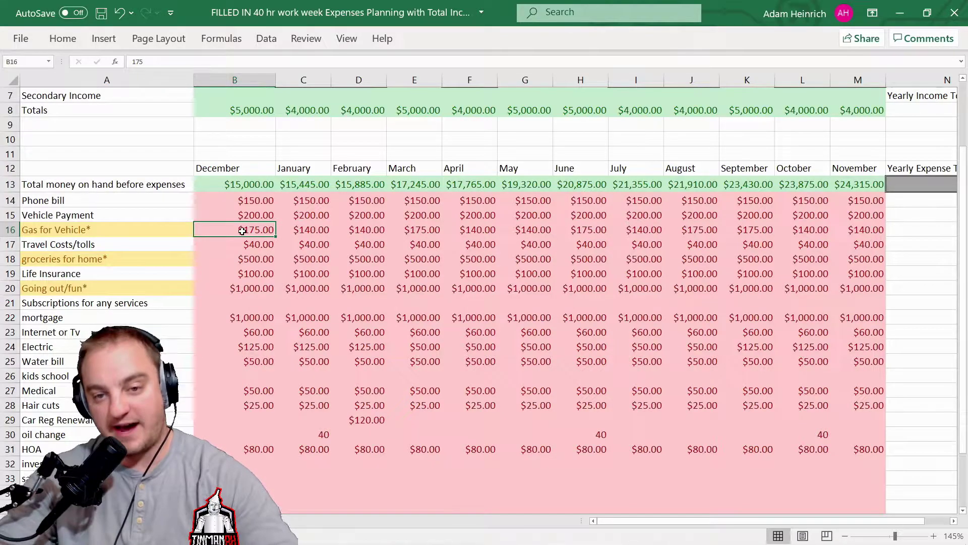
{"action": "scroll", "coordinate": [242, 231], "scroll_direction": "up", "scroll_amount": 2}
{"action": "left_click", "coordinate": [258, 126]}
{"action": "left_click", "coordinate": [260, 139]}
{"action": "left_click", "coordinate": [261, 154]}
{"action": "left_click", "coordinate": [262, 169]}
{"action": "left_click", "coordinate": [263, 316]}
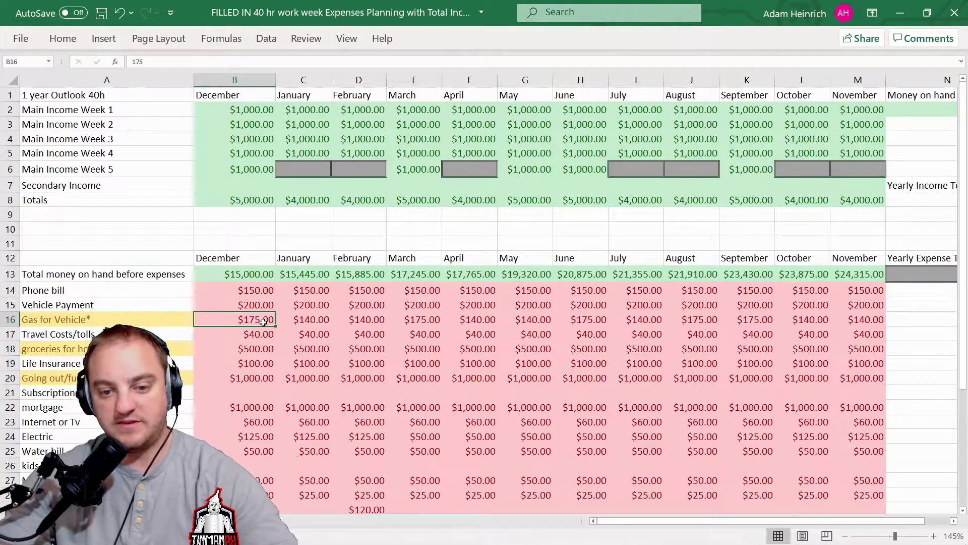
Compare the first week's gas, groceries and going-out budgets on the weekly sheet with December's income weeks in the yearly outlook
{"action": "key", "text": "ctrl+Page_Down"}
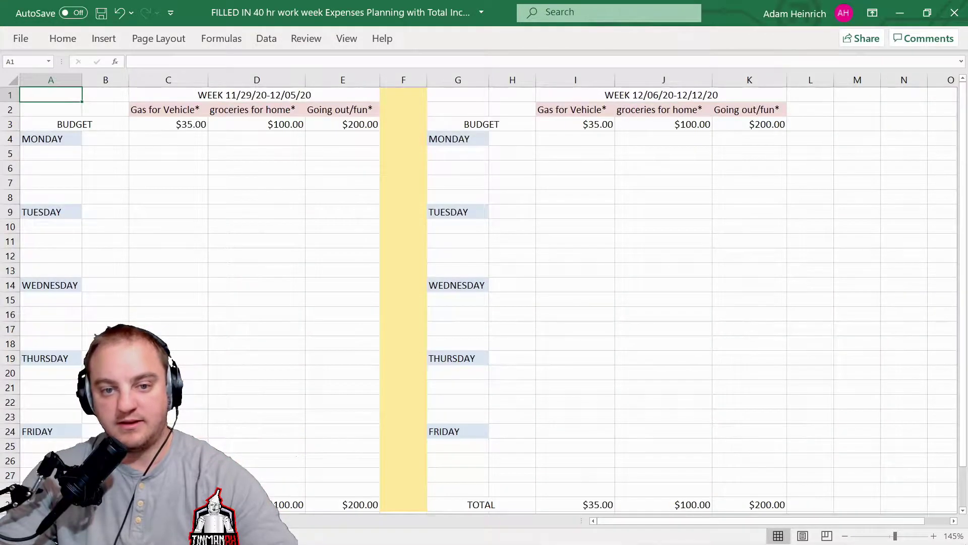
{"action": "left_click", "coordinate": [183, 124]}
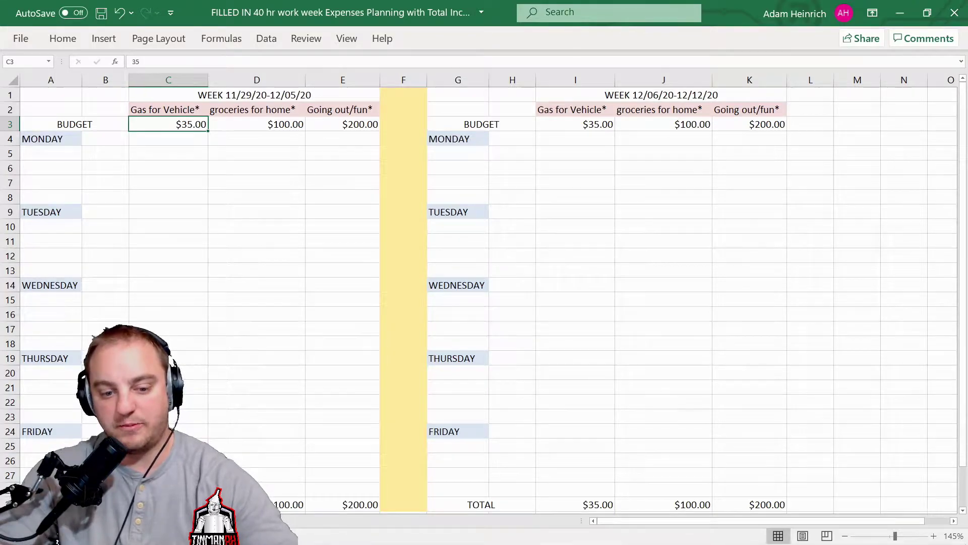
{"action": "key", "text": "ctrl+Page_Up"}
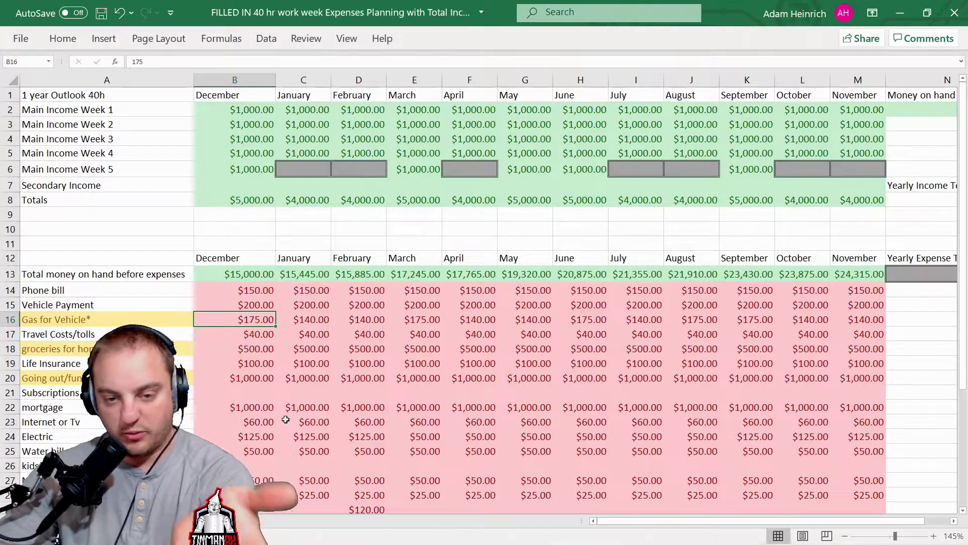
{"action": "left_click", "coordinate": [259, 112]}
{"action": "left_click", "coordinate": [260, 126]}
{"action": "left_click", "coordinate": [261, 139]}
{"action": "left_click", "coordinate": [259, 154]}
{"action": "left_click", "coordinate": [258, 170]}
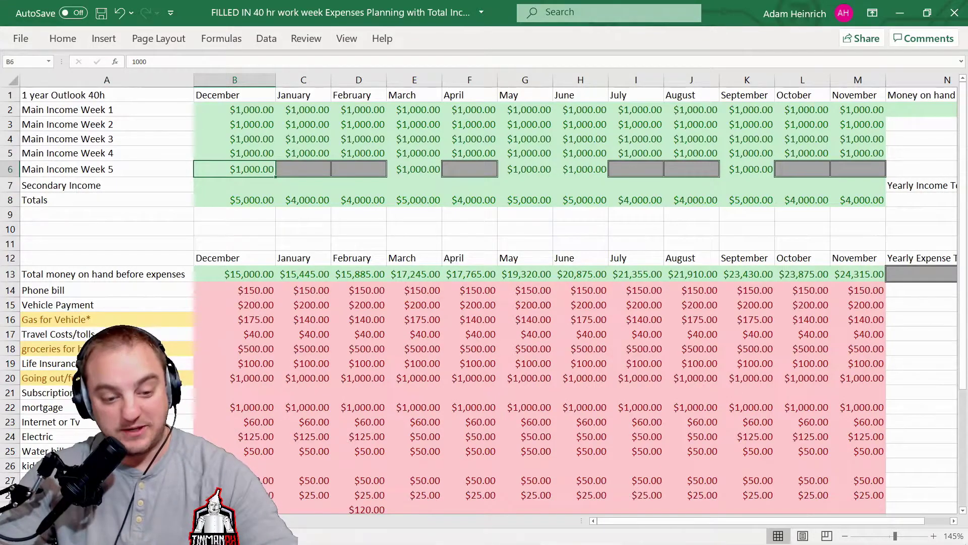
{"action": "key", "text": "ctrl+Page_Down"}
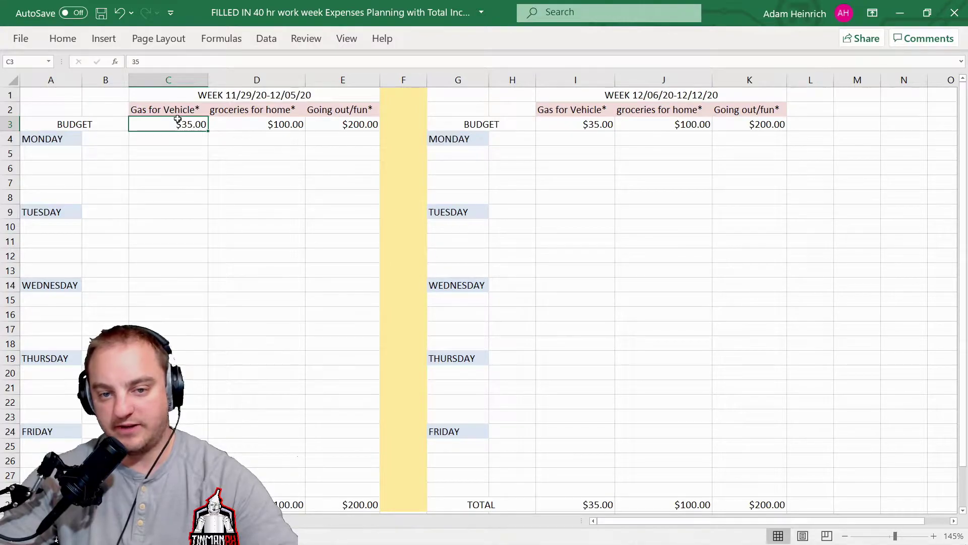
{"action": "left_click", "coordinate": [280, 124]}
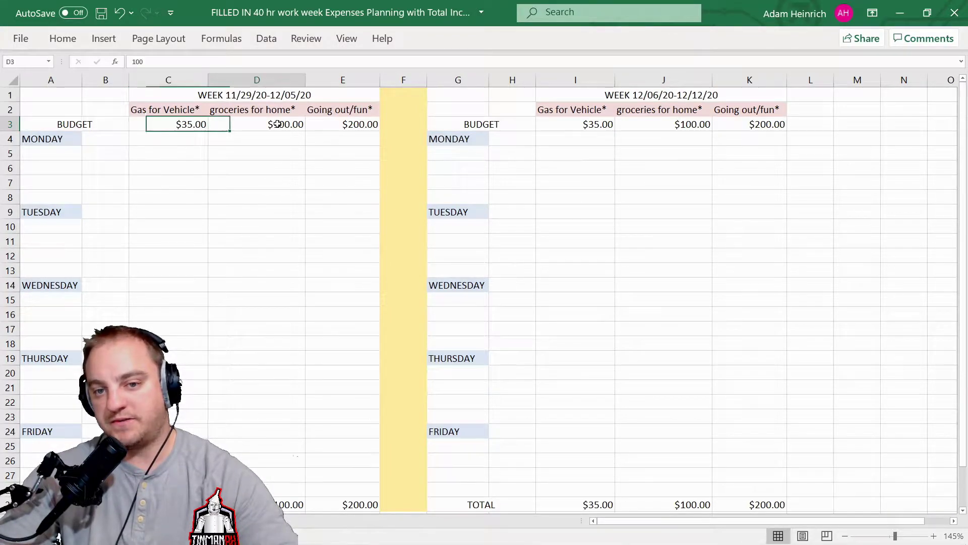
{"action": "left_click", "coordinate": [343, 124]}
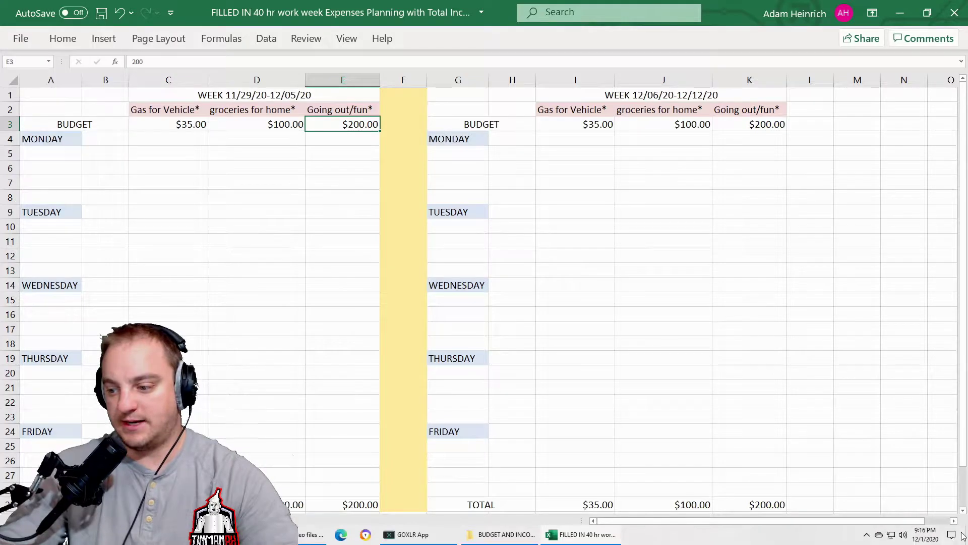
Check the week dates in the system calendar for December 2020 and return to the weekly budget sheet
{"action": "left_click", "coordinate": [933, 537]}
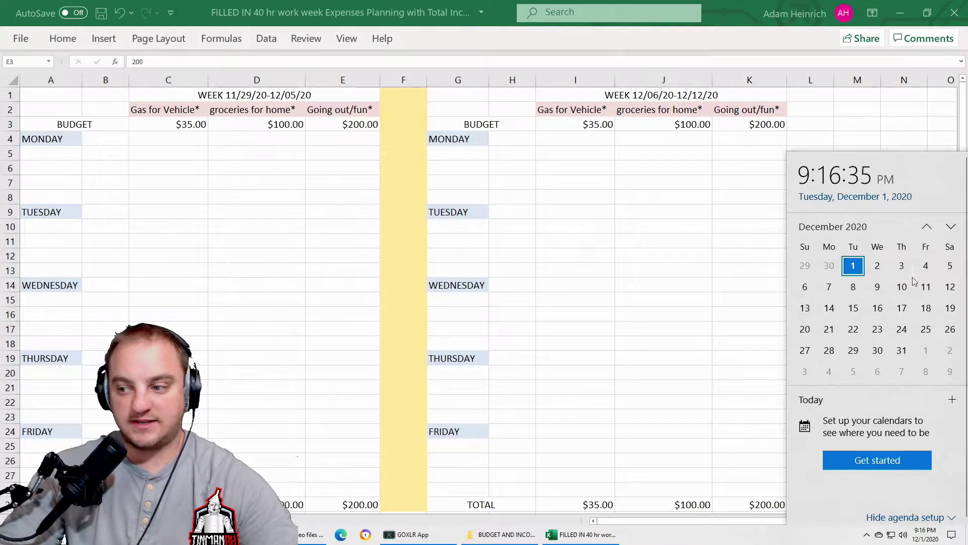
{"action": "left_click", "coordinate": [639, 242]}
{"action": "left_click", "coordinate": [263, 167]}
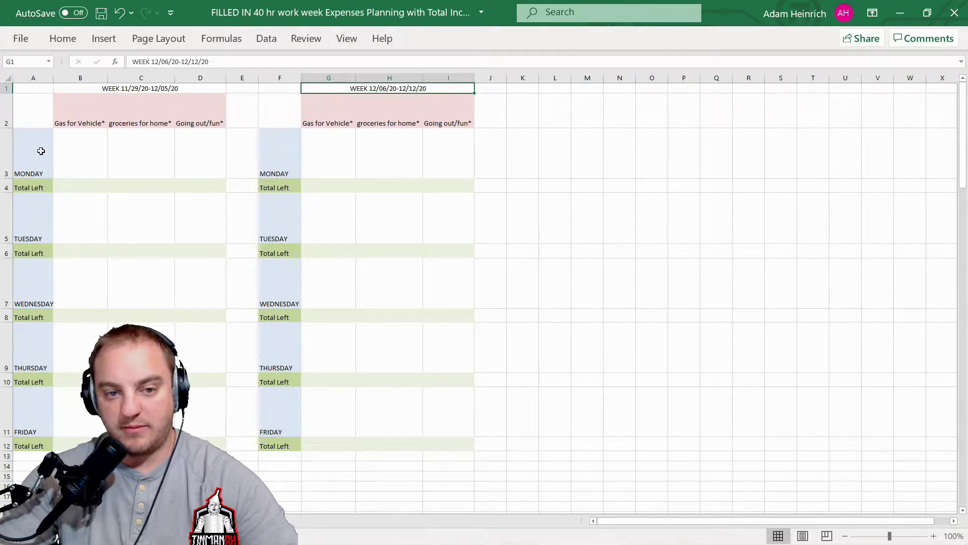
Preview the printout of the weekly tracking sheet with the daily Total Left rows, and leave without printing
{"action": "left_click", "coordinate": [20, 39]}
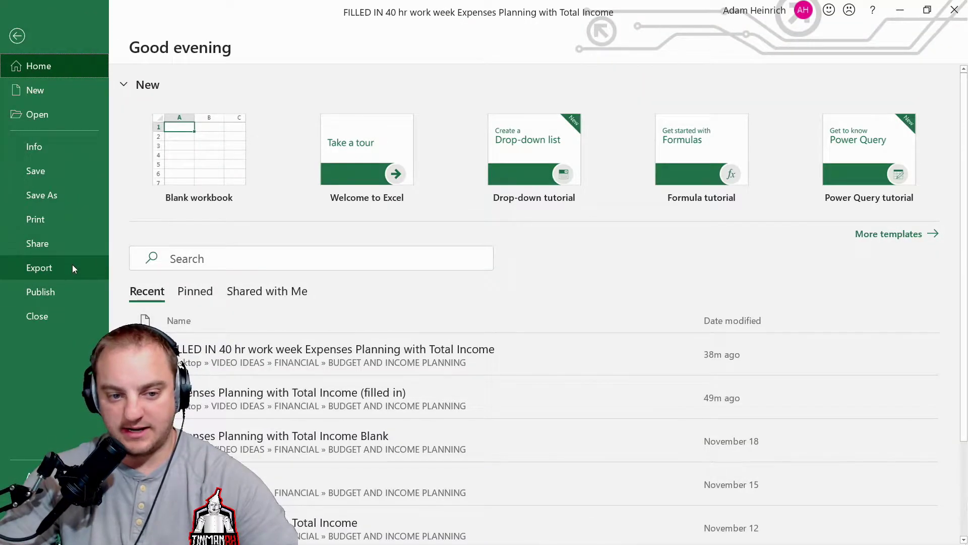
{"action": "left_click", "coordinate": [53, 219]}
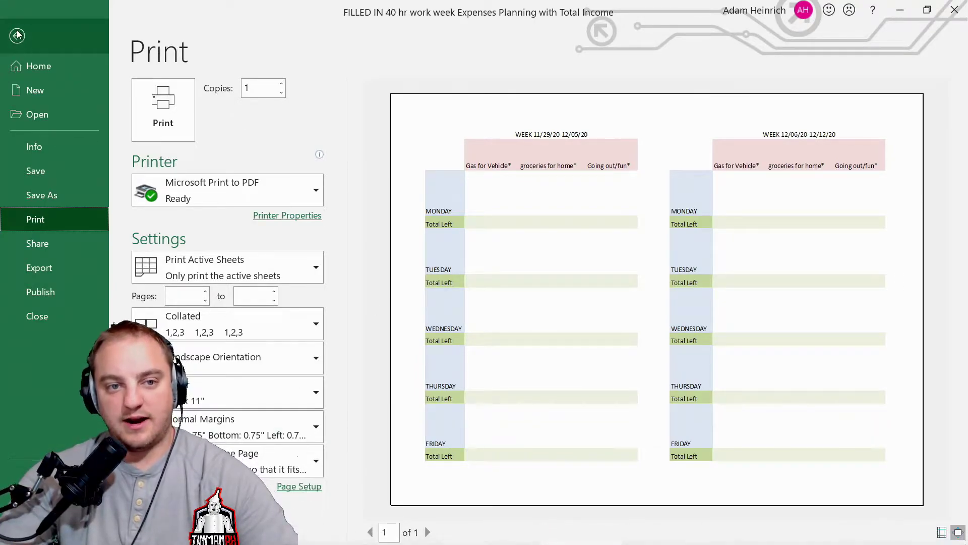
{"action": "key", "text": "Escape"}
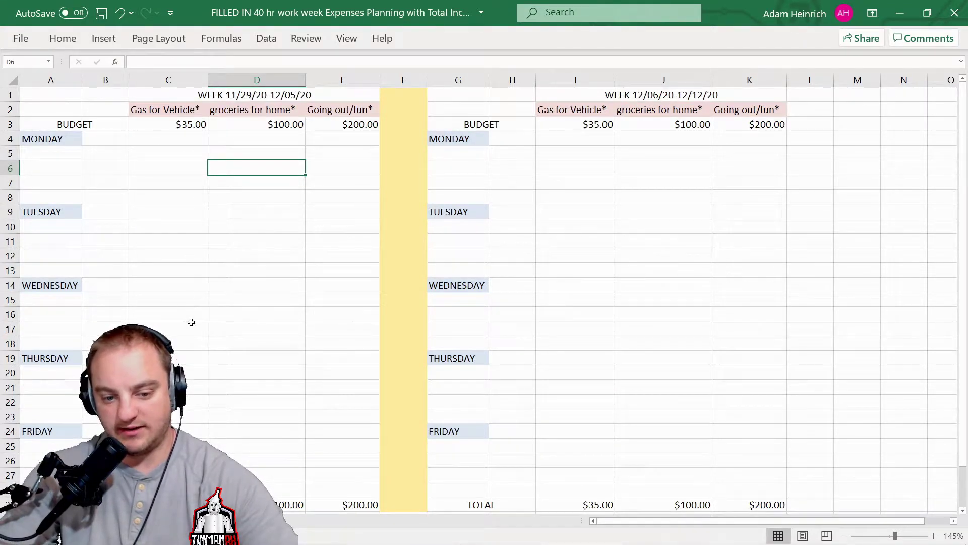
Enter 30 as Monday's Gas for Vehicle expense in cell C4 for week 11/29/20-12/05/20
{"action": "scroll", "coordinate": [484, 298], "scroll_direction": "down", "scroll_amount": 1}
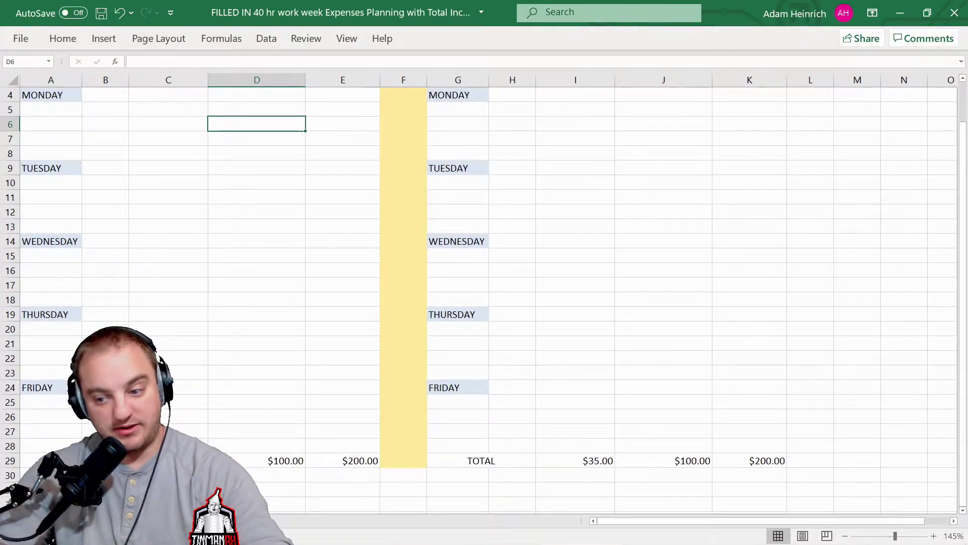
{"action": "scroll", "coordinate": [484, 297], "scroll_direction": "up", "scroll_amount": 1}
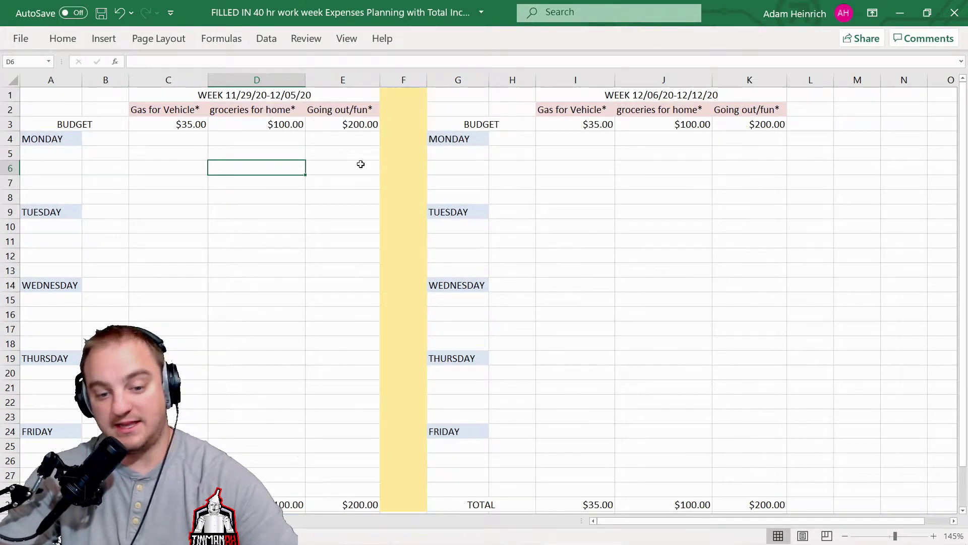
{"action": "scroll", "coordinate": [353, 242], "scroll_direction": "down", "scroll_amount": 1}
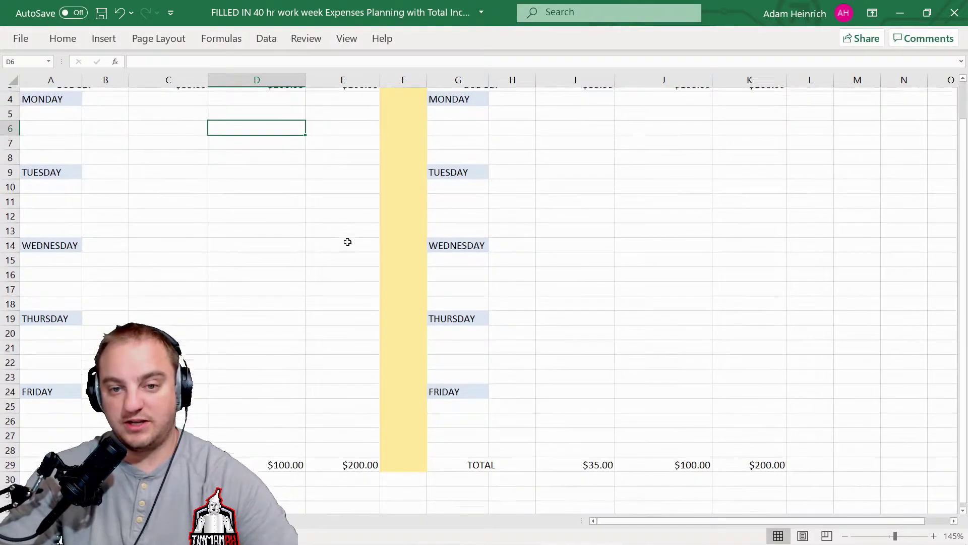
{"action": "scroll", "coordinate": [164, 201], "scroll_direction": "up", "scroll_amount": 1}
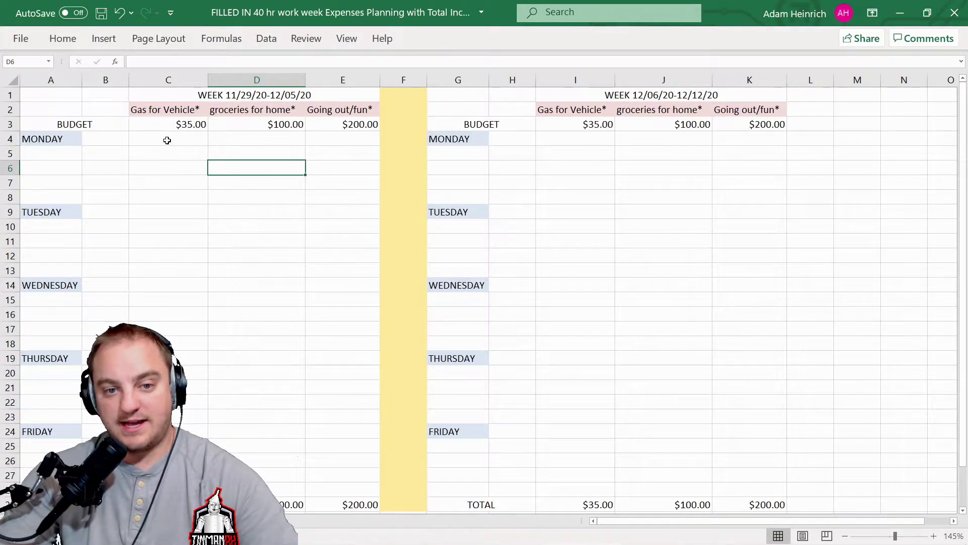
{"action": "left_click", "coordinate": [168, 142]}
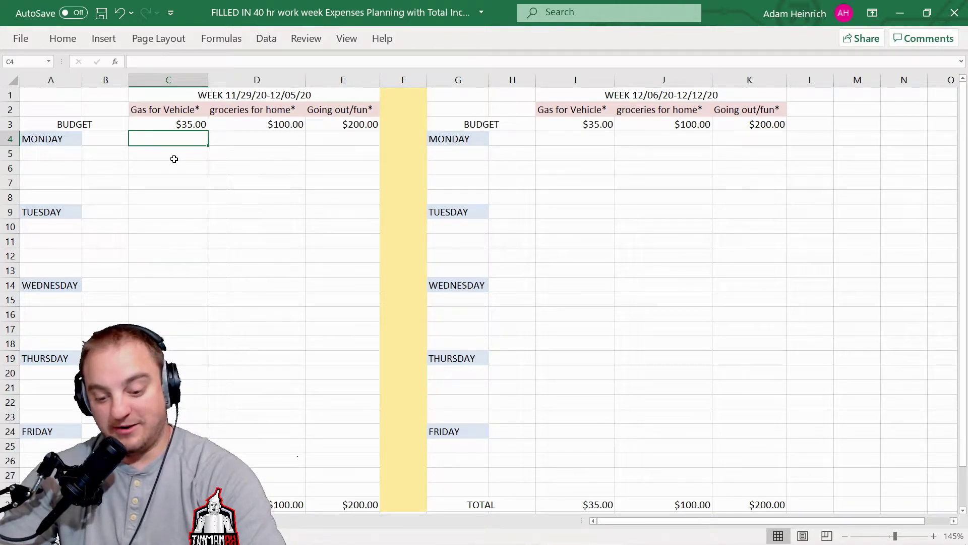
{"action": "type", "text": "30"}
{"action": "left_click", "coordinate": [175, 198]}
{"action": "scroll", "coordinate": [182, 228], "scroll_direction": "down", "scroll_amount": 1}
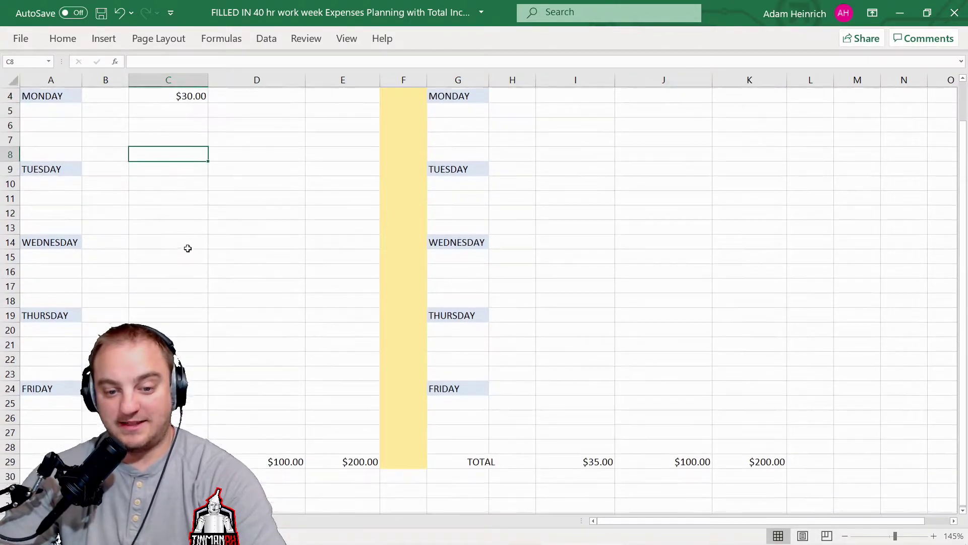
Enter 30 as Friday's Gas for Vehicle expense in cell C24 for the same week and review the column
{"action": "left_click", "coordinate": [193, 387]}
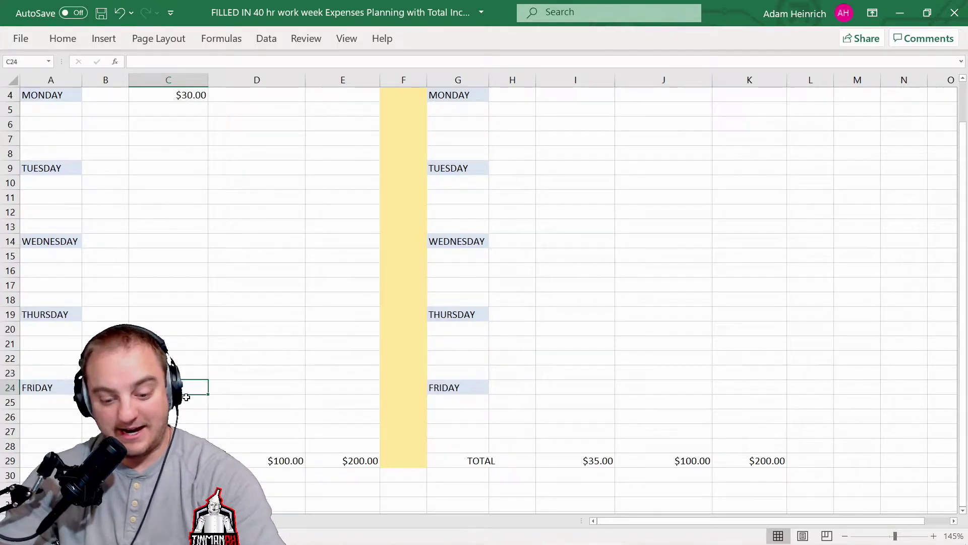
{"action": "type", "text": "30"}
{"action": "left_click", "coordinate": [200, 432]}
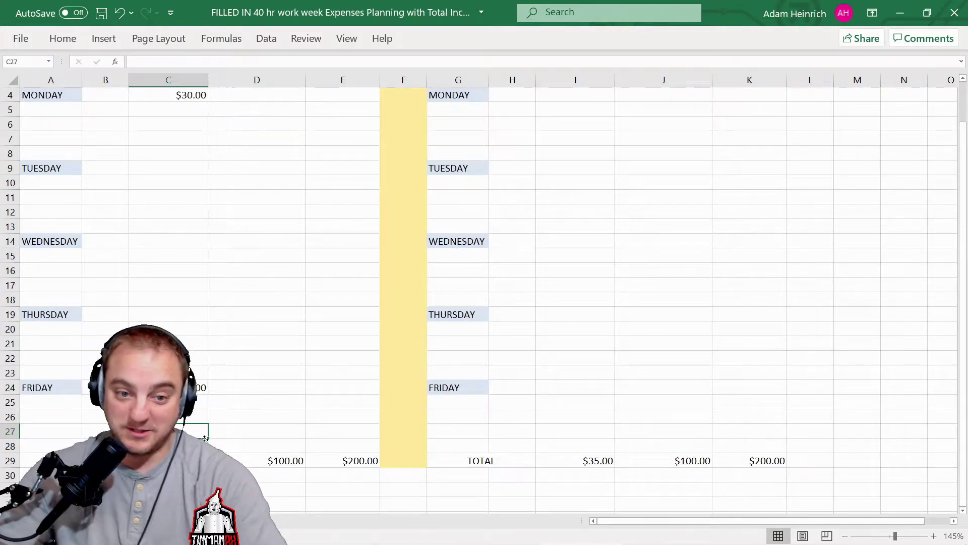
{"action": "scroll", "coordinate": [220, 437], "scroll_direction": "up", "scroll_amount": 1}
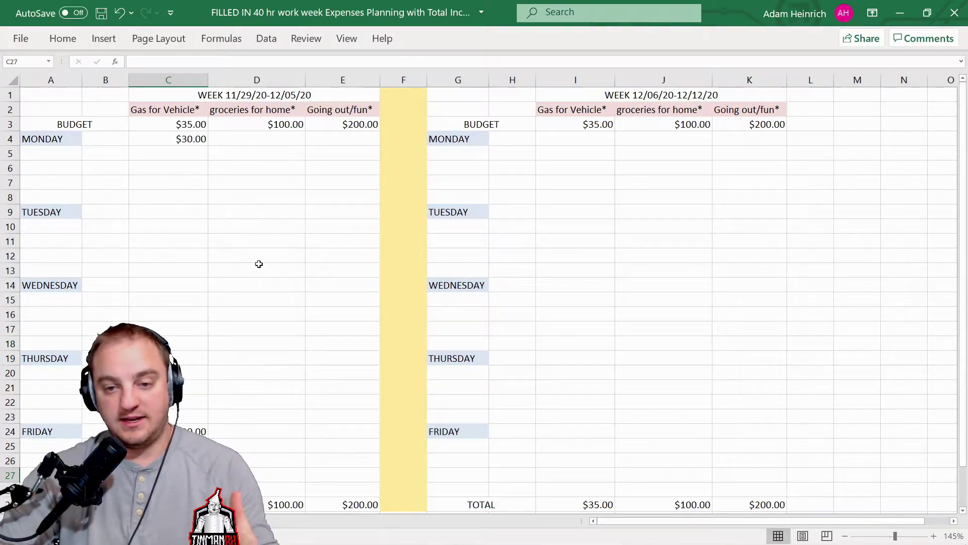
{"action": "scroll", "coordinate": [240, 301], "scroll_direction": "down", "scroll_amount": 1}
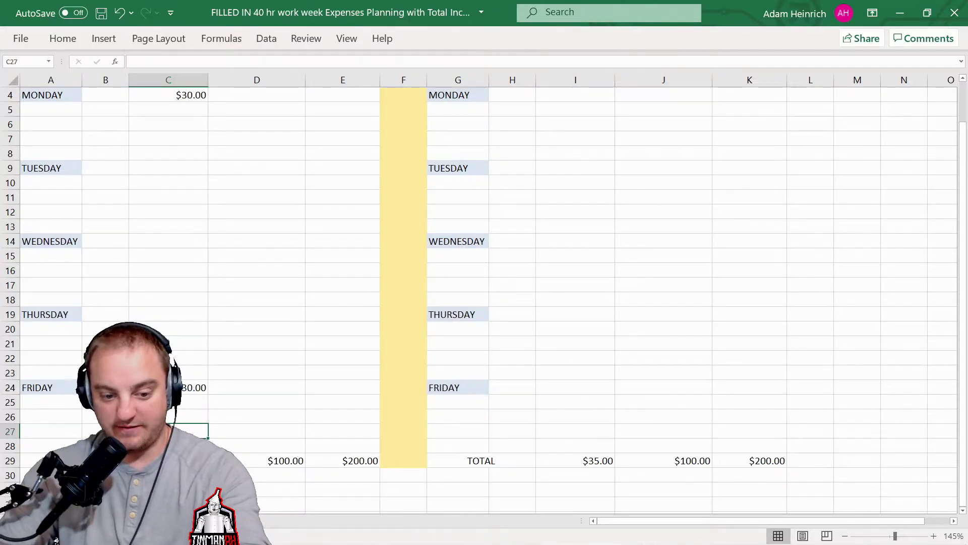
Check the expense totals and money-on-hand rows of the yearly outlook sheet and return to the weekly budget sheet
{"action": "key", "text": "ctrl+Page_Up"}
{"action": "key", "text": "ctrl+Page_Down"}
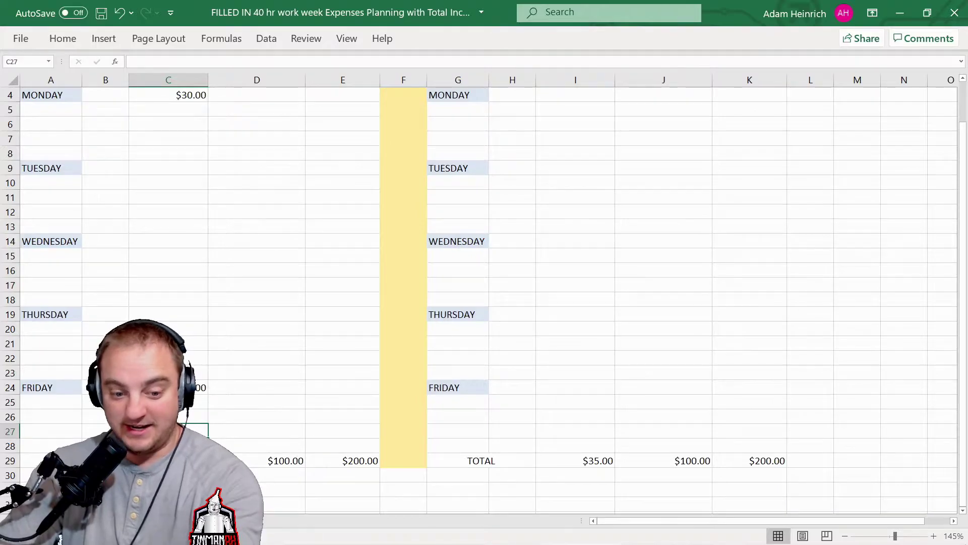
{"action": "key", "text": "ctrl+Page_Up"}
{"action": "scroll", "coordinate": [48, 330], "scroll_direction": "down", "scroll_amount": 7}
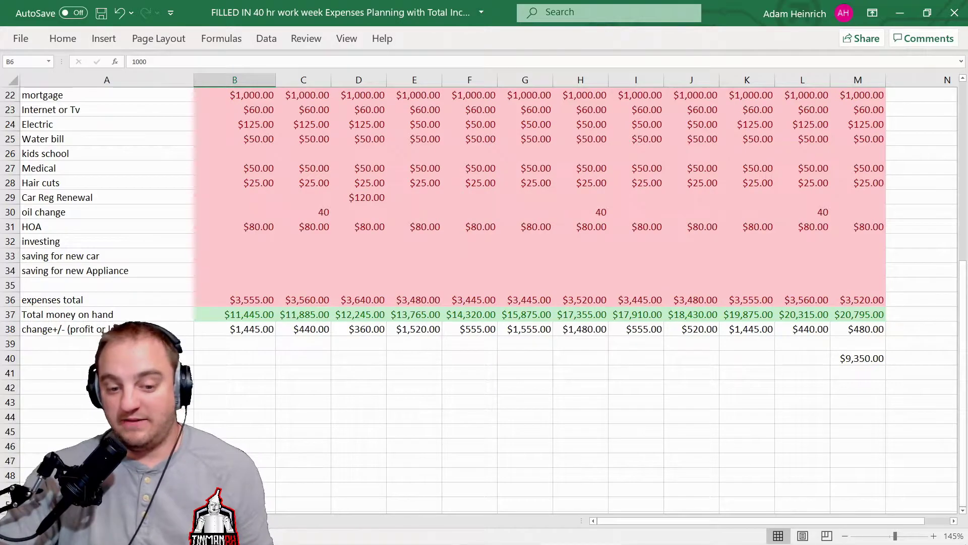
{"action": "key", "text": "ctrl+Page_Up"}
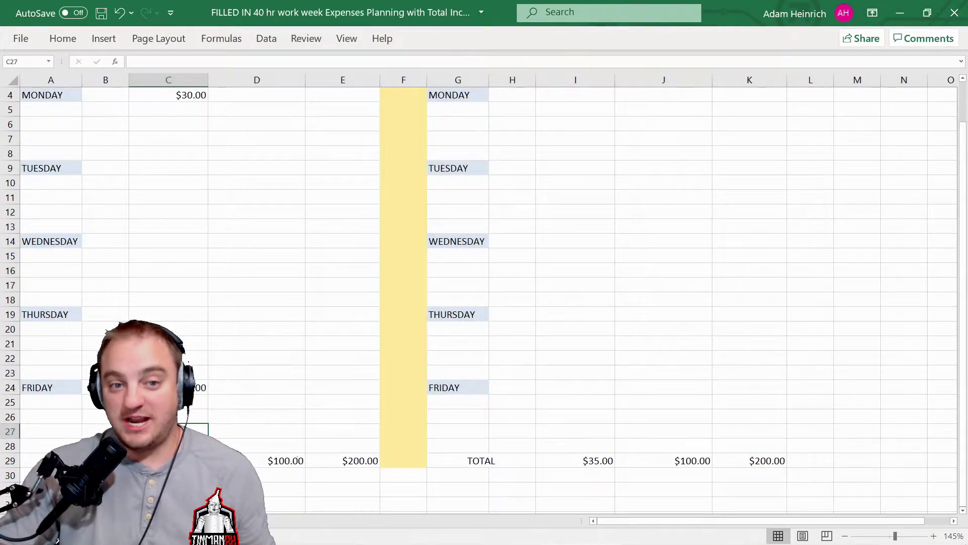
Label Monday's gas expense with the store name shell in cell B4 for week 11/29/20-12/05/20
{"action": "scroll", "coordinate": [483, 298], "scroll_direction": "up", "scroll_amount": 1}
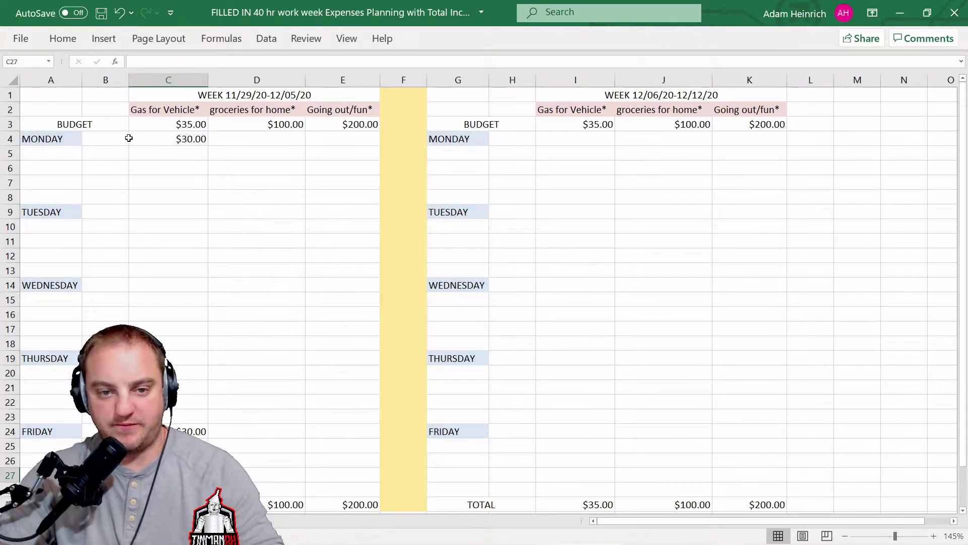
{"action": "left_click", "coordinate": [120, 138]}
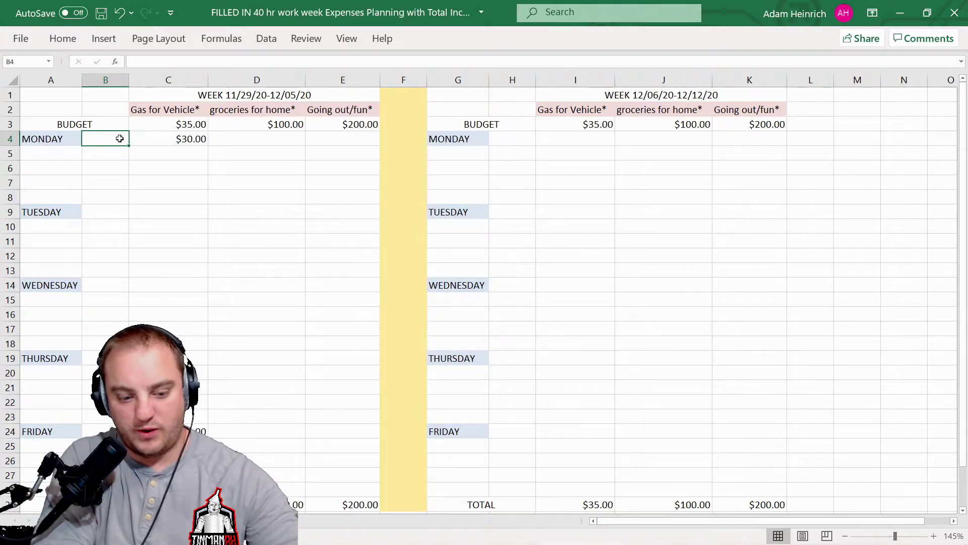
{"action": "type", "text": "shell"}
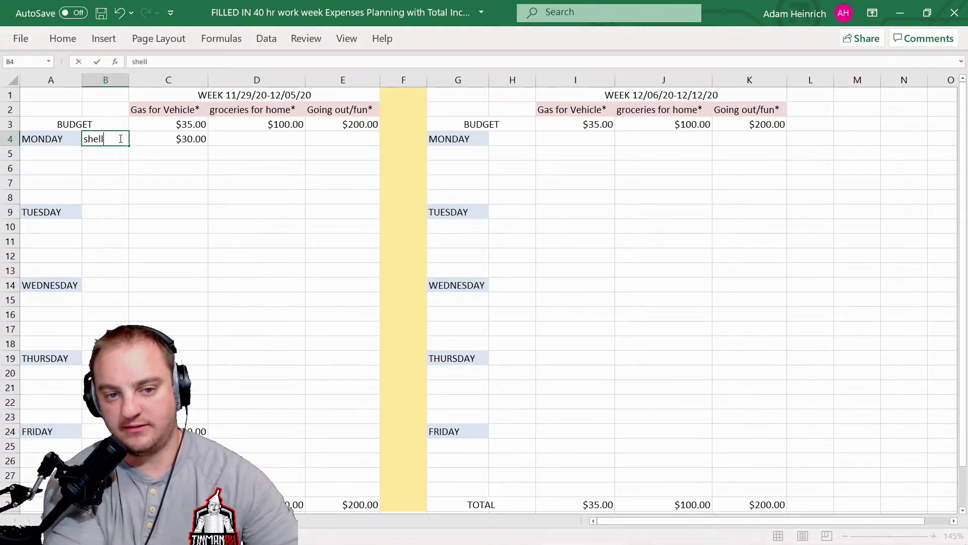
{"action": "left_click", "coordinate": [127, 158]}
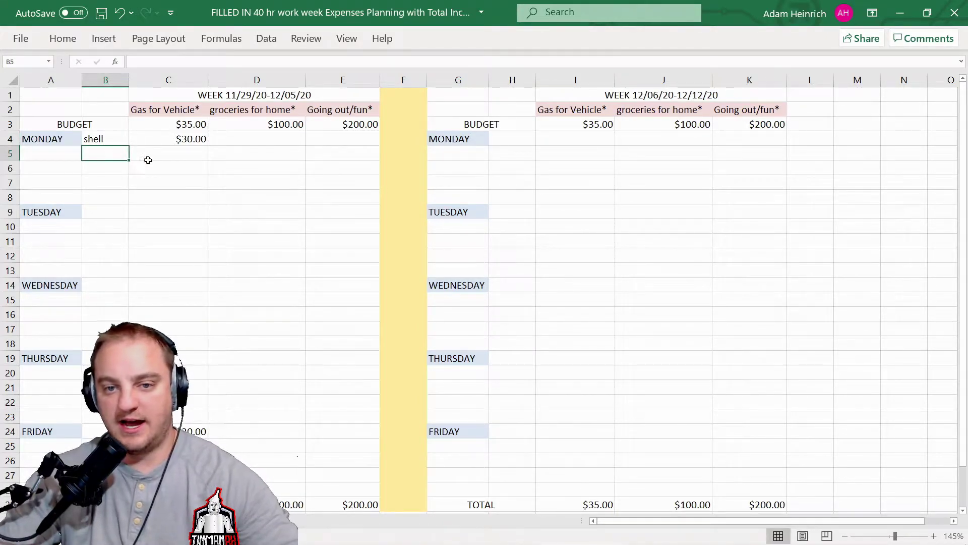
Enter 220 as Monday's groceries for home expense in cell D5 for week 11/29/20-12/05/20
{"action": "left_click", "coordinate": [268, 154]}
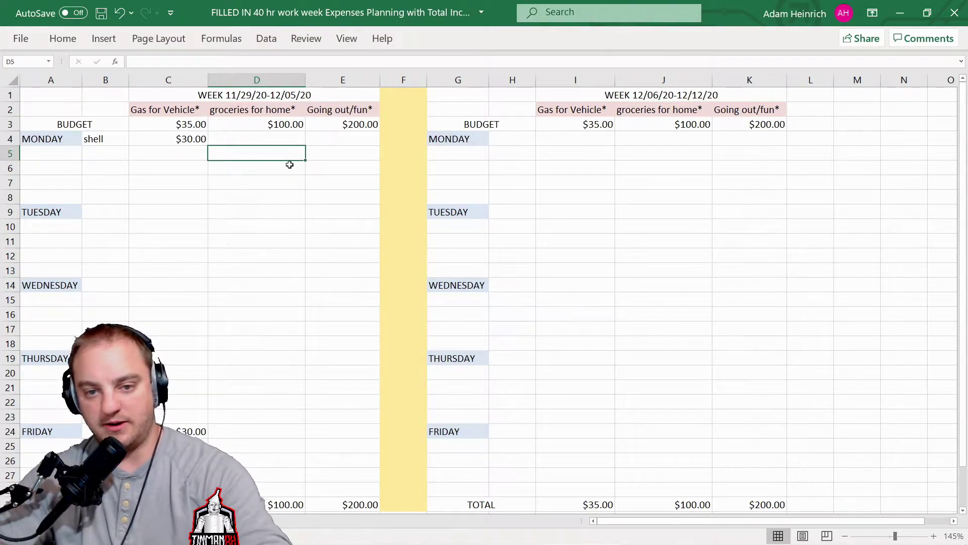
{"action": "left_click_drag", "start_coordinate": [74, 154], "coordinate": [73, 207]}
{"action": "left_click", "coordinate": [132, 202]}
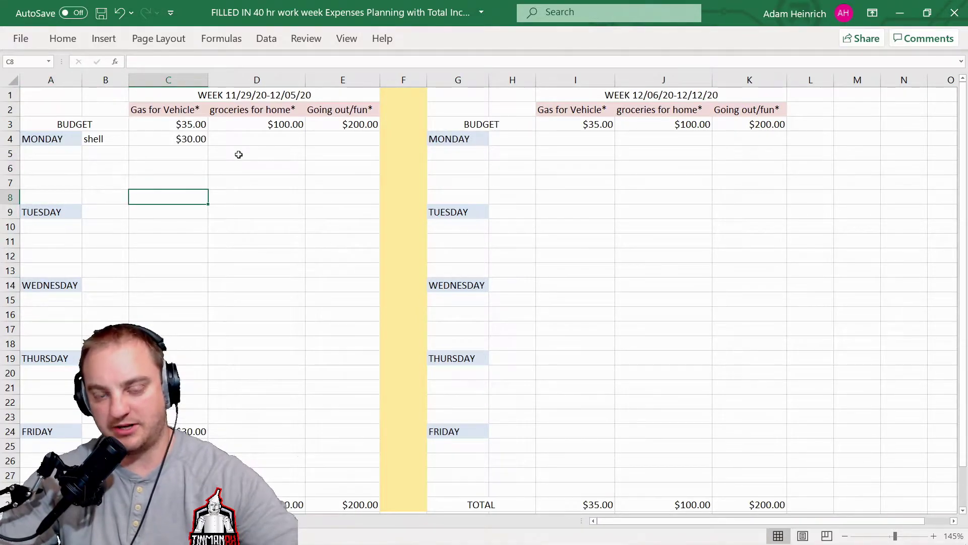
{"action": "left_click", "coordinate": [260, 154]}
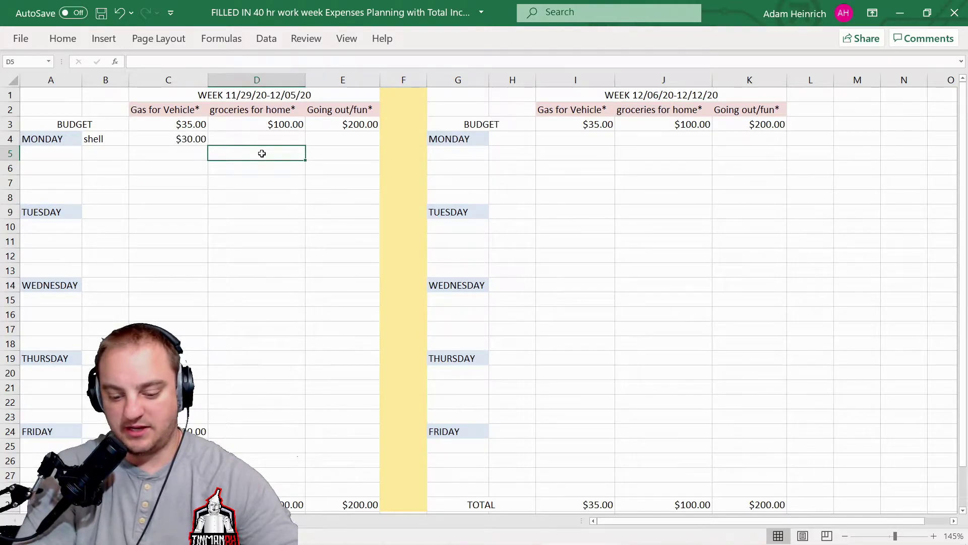
{"action": "type", "text": "220"}
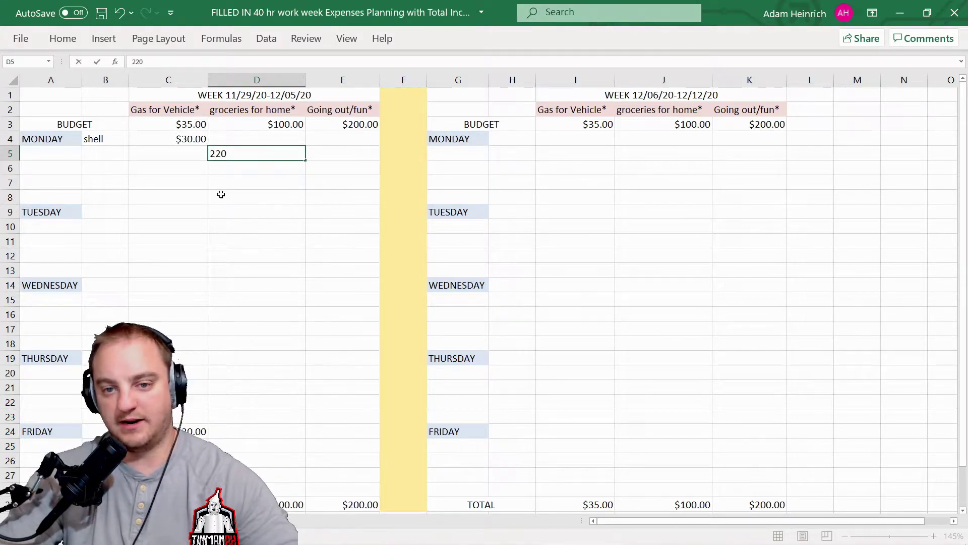
{"action": "left_click", "coordinate": [220, 196]}
{"action": "left_click", "coordinate": [288, 154]}
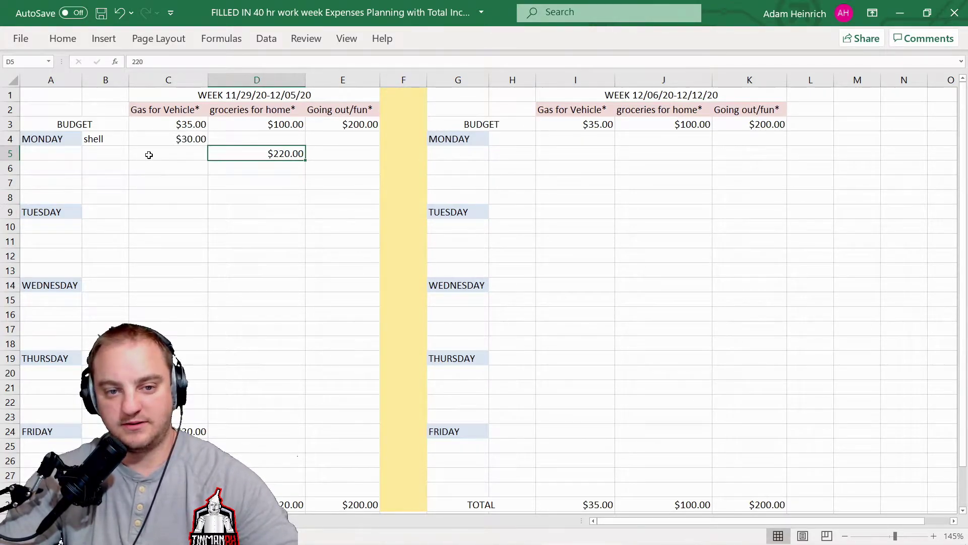
Label Monday's groceries expense with the store name jewel in cell B5
{"action": "left_click", "coordinate": [115, 157]}
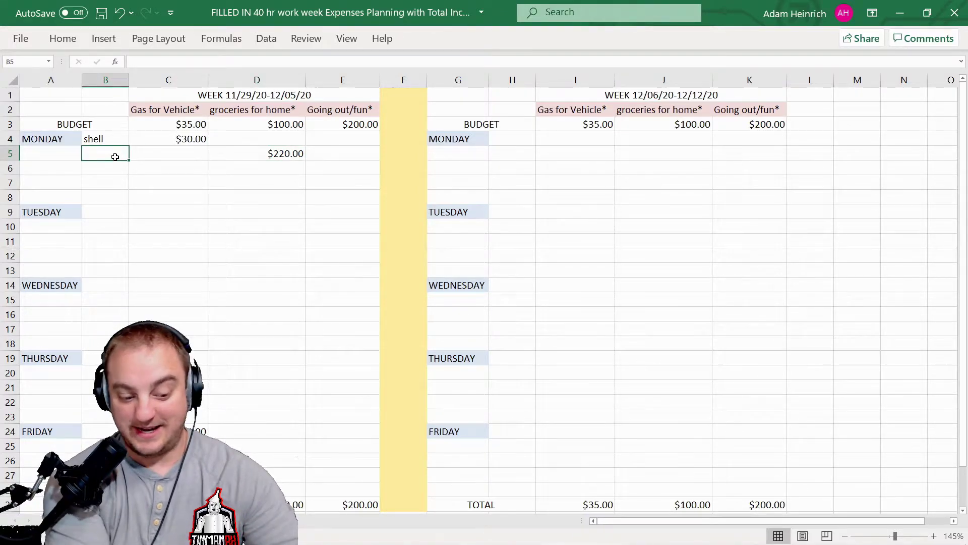
{"action": "type", "text": "jewel"}
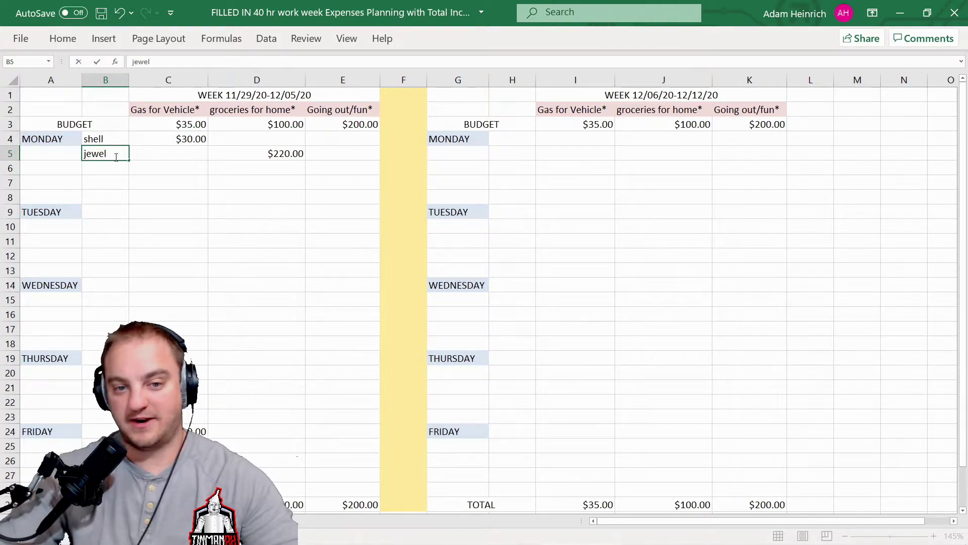
{"action": "left_click", "coordinate": [164, 200]}
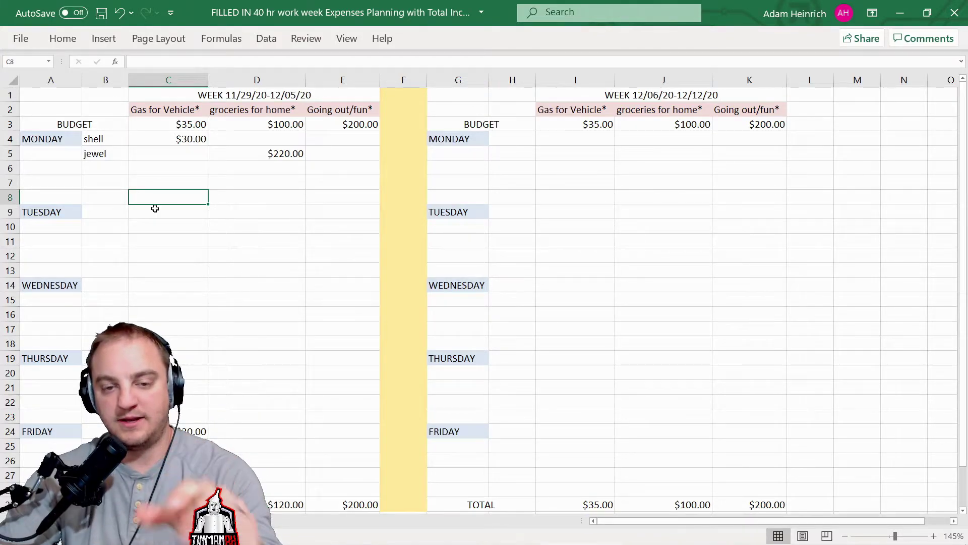
Review the first week's store labels and gas amount, and inspect the gas and groceries totals in row 29
{"action": "left_click_drag", "start_coordinate": [112, 135], "coordinate": [111, 207]}
{"action": "left_click_drag", "start_coordinate": [112, 151], "coordinate": [112, 477]}
{"action": "left_click", "coordinate": [194, 142]}
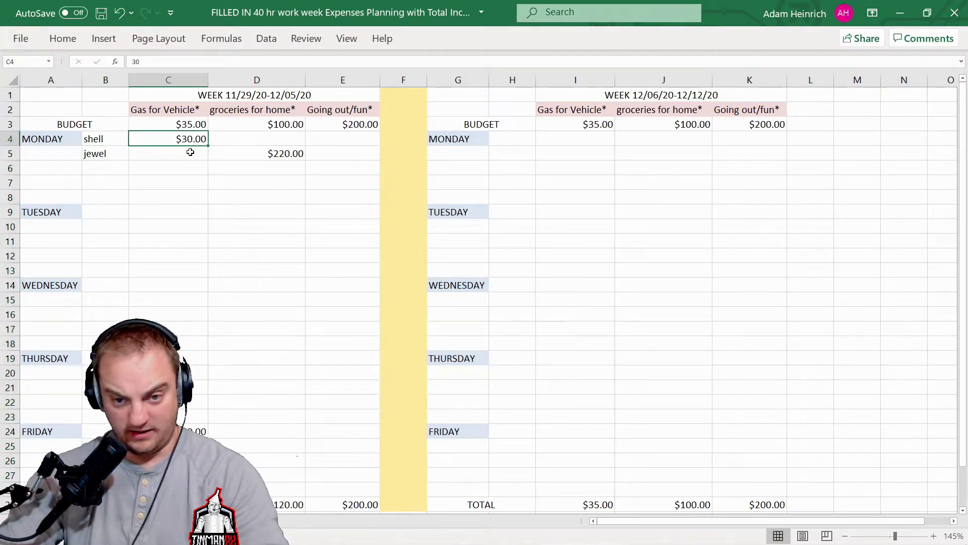
{"action": "scroll", "coordinate": [197, 353], "scroll_direction": "down", "scroll_amount": 1}
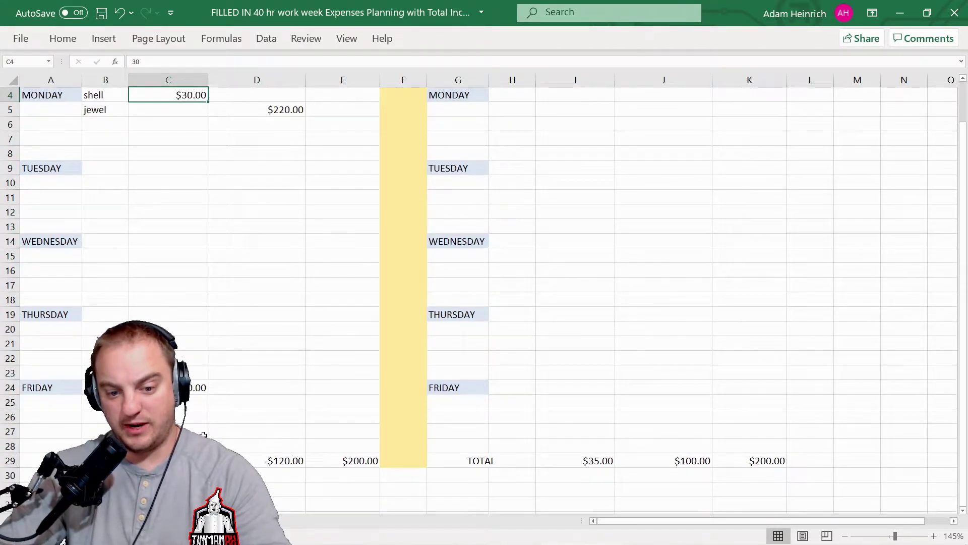
{"action": "left_click", "coordinate": [199, 460]}
{"action": "left_click", "coordinate": [300, 460]}
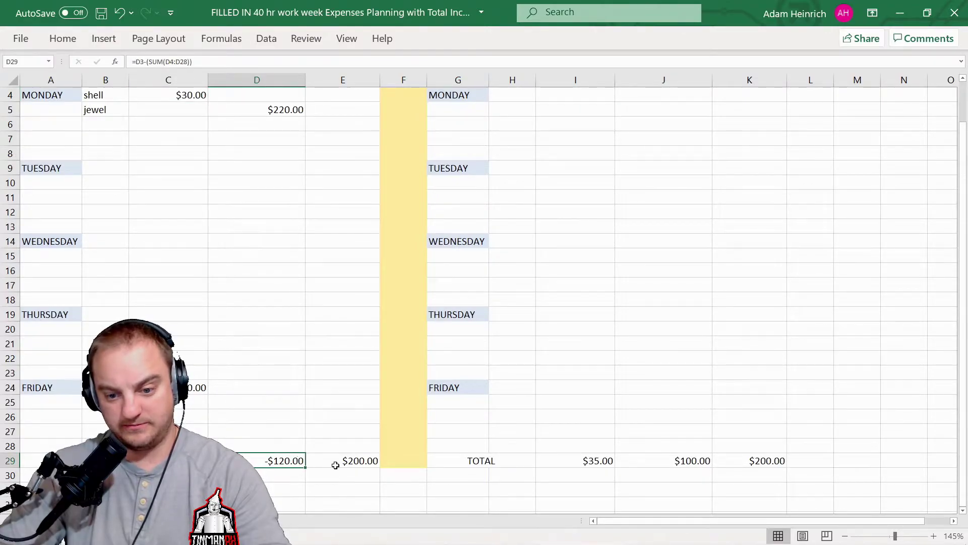
Go back to the 1 year Outlook 40h sheet and review its monthly income and expense rows
{"action": "key", "text": "ctrl+Page_Down"}
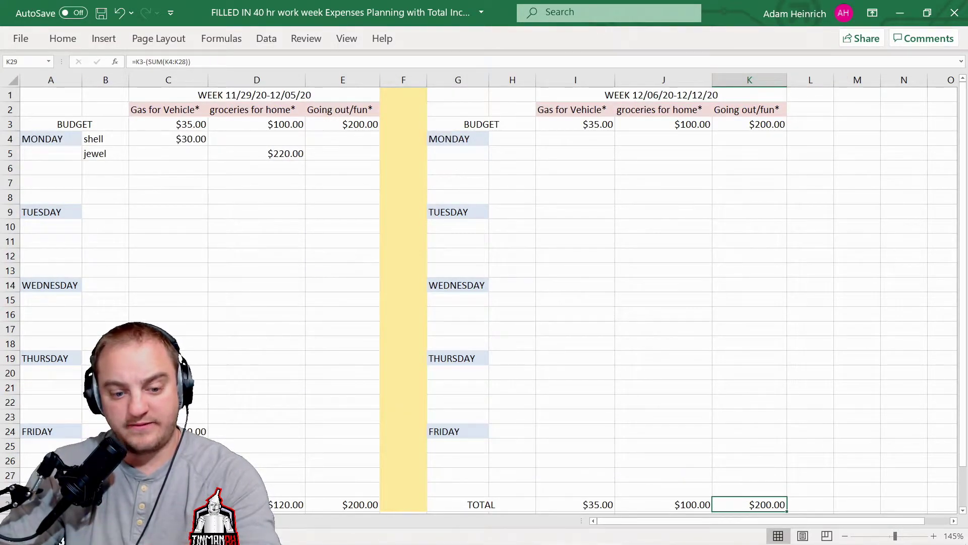
{"action": "key", "text": "ctrl+Page_Up"}
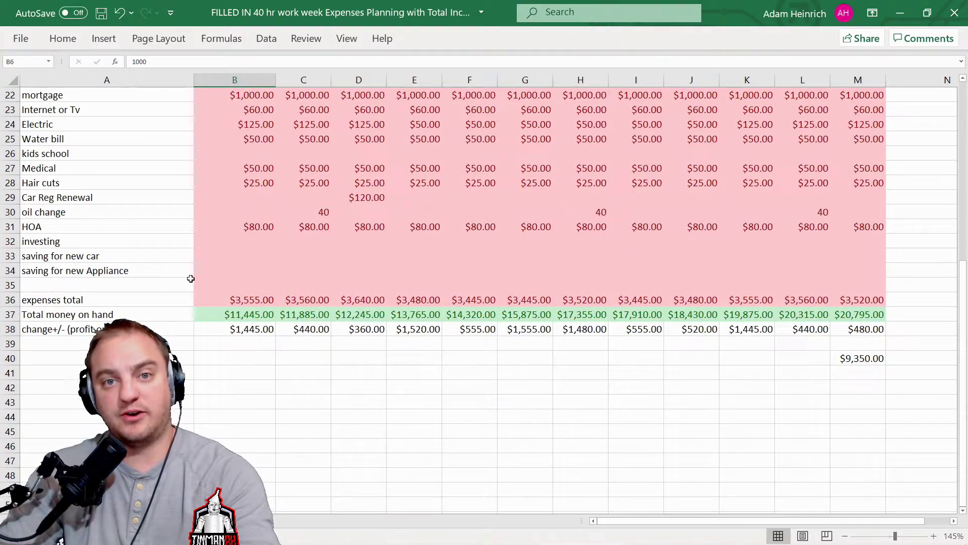
{"action": "scroll", "coordinate": [194, 264], "scroll_direction": "up", "scroll_amount": 7}
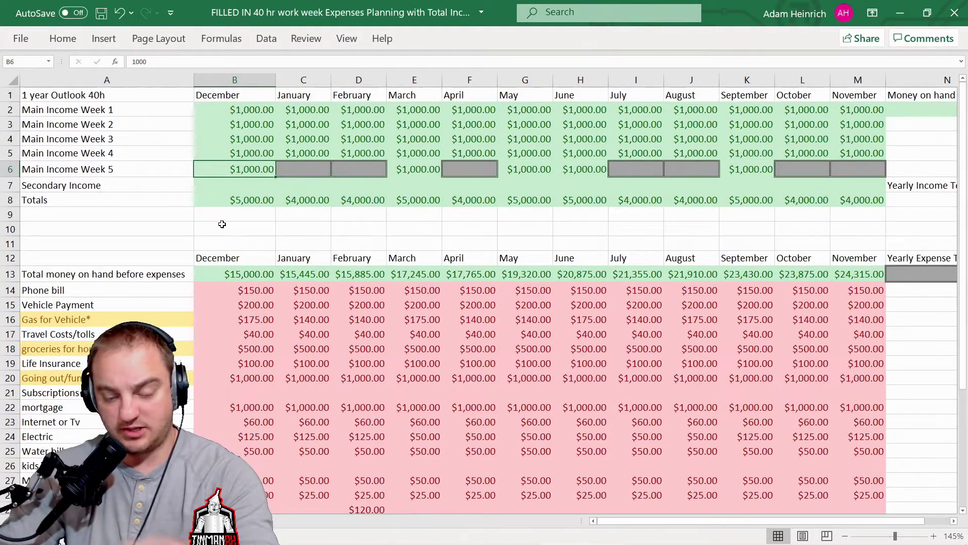
{"action": "scroll", "coordinate": [220, 246], "scroll_direction": "down", "scroll_amount": 1}
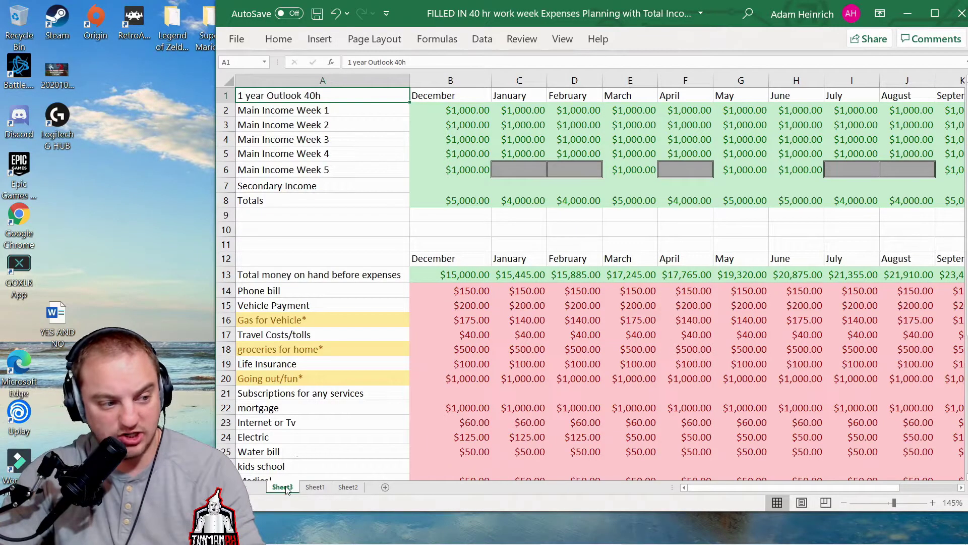
Compare the yearly outlook on Sheet3, the printable weekly tracker on Sheet1 and the weekly budget on Sheet2, ending on the yearly outlook
{"action": "left_click", "coordinate": [316, 487]}
{"action": "left_click", "coordinate": [347, 487]}
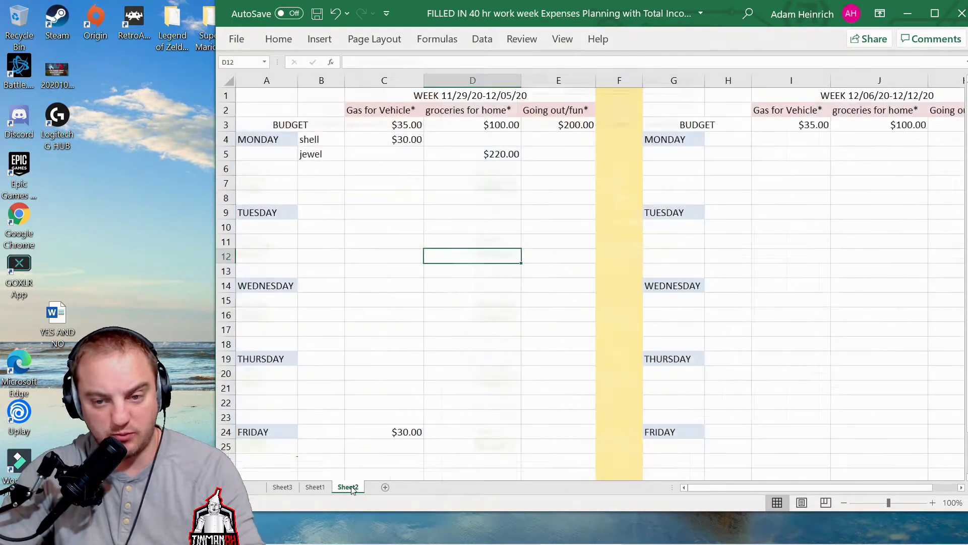
{"action": "left_click", "coordinate": [284, 488]}
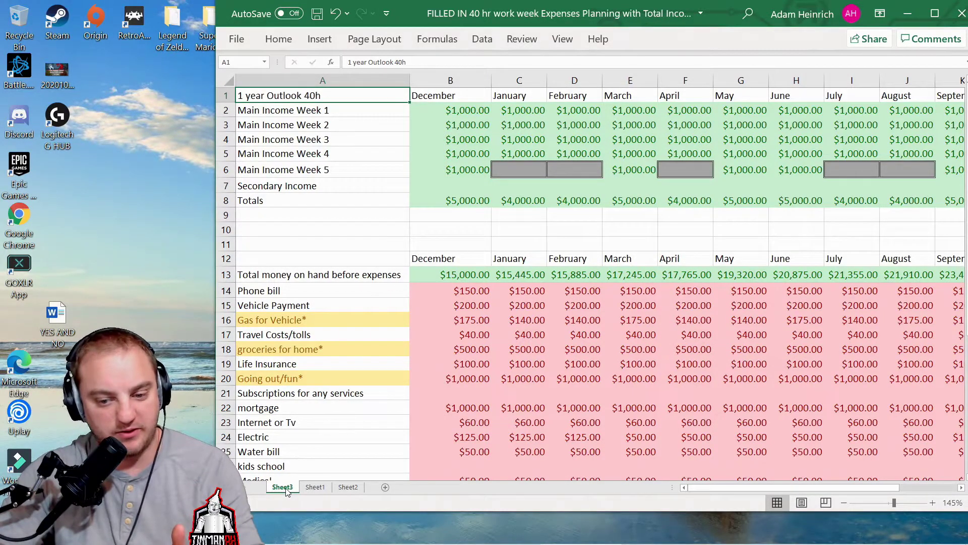
{"action": "left_click", "coordinate": [314, 487]}
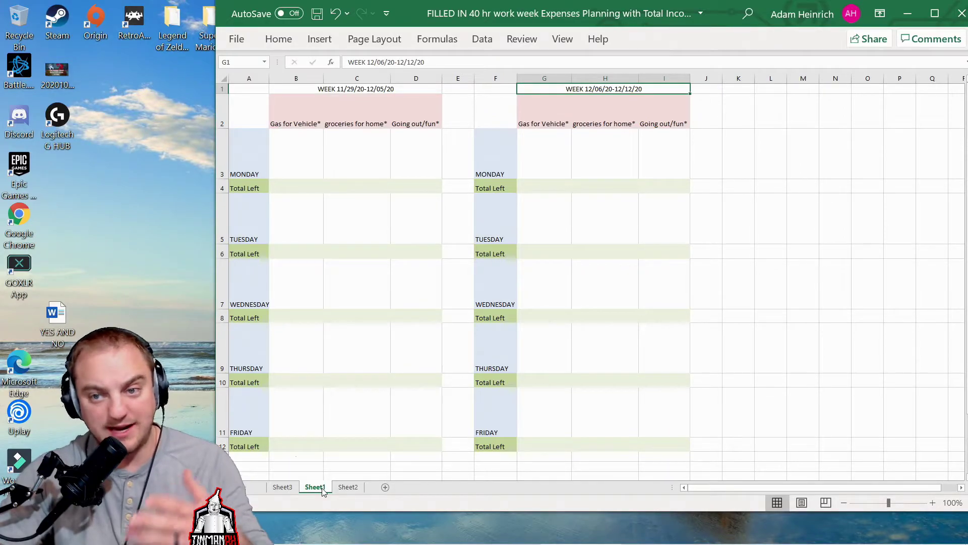
{"action": "left_click", "coordinate": [349, 487]}
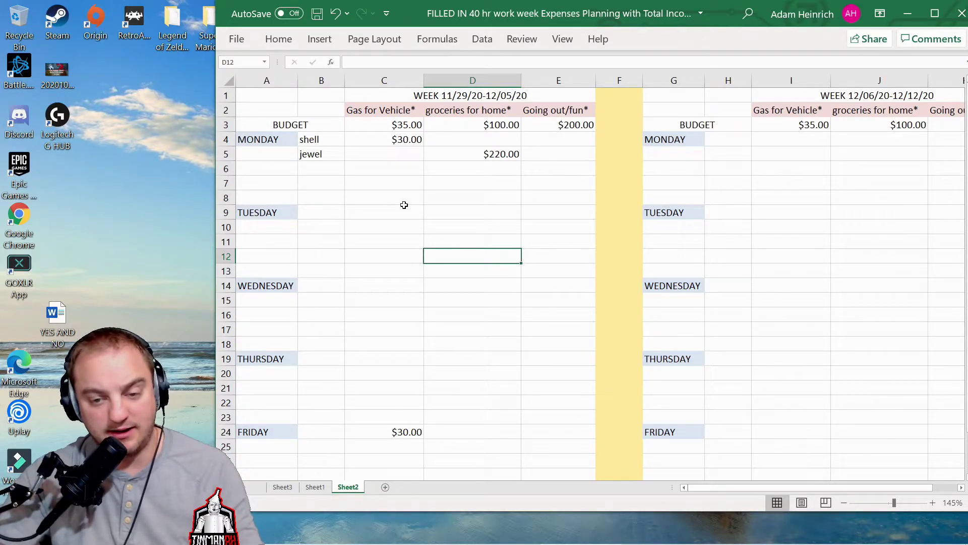
{"action": "left_click", "coordinate": [315, 487]}
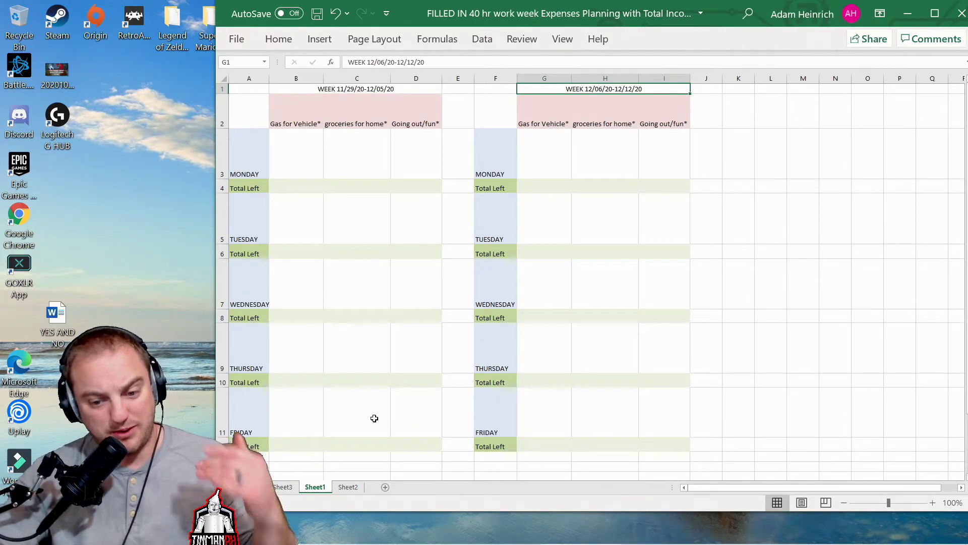
{"action": "left_click", "coordinate": [350, 487]}
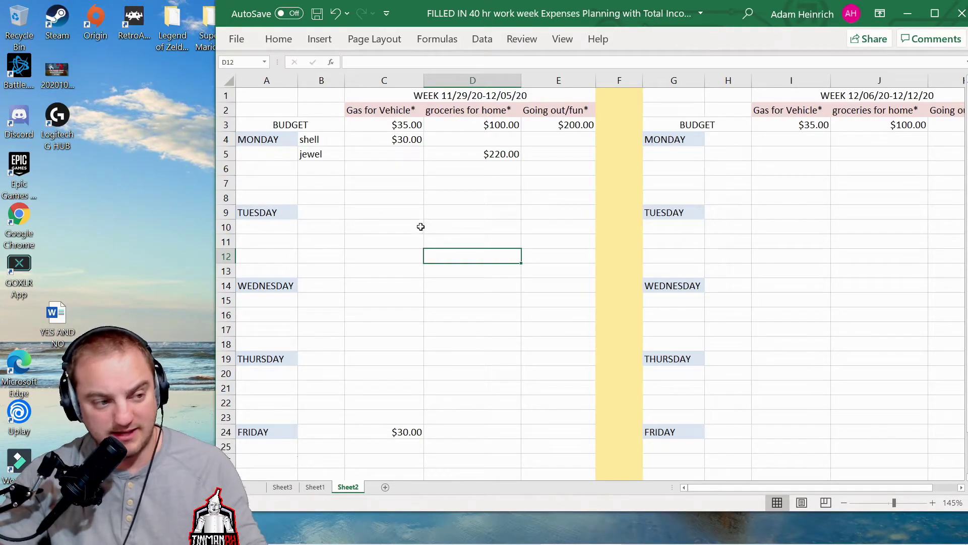
{"action": "left_click", "coordinate": [283, 487]}
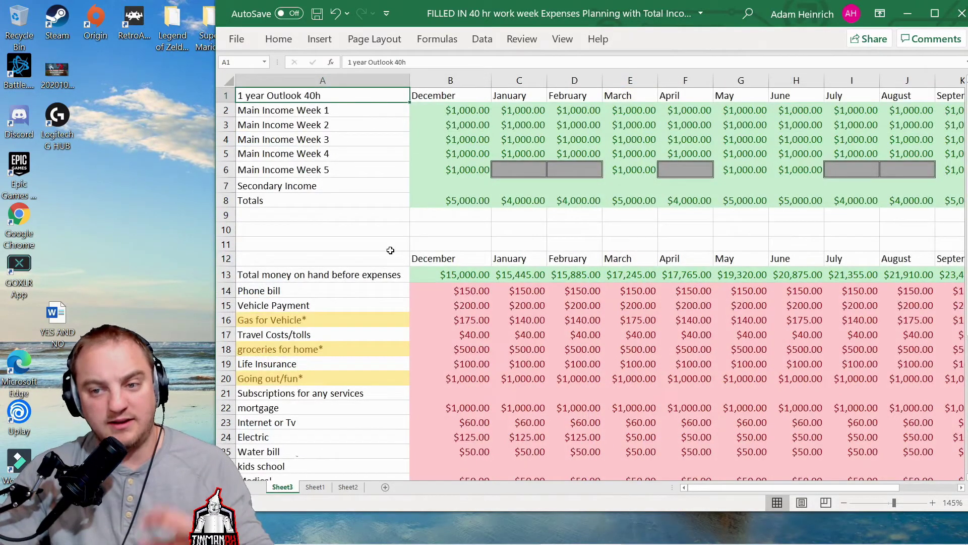
{"action": "left_click", "coordinate": [316, 487]}
{"action": "left_click", "coordinate": [348, 487]}
{"action": "left_click", "coordinate": [283, 486]}
{"action": "left_click", "coordinate": [315, 487]}
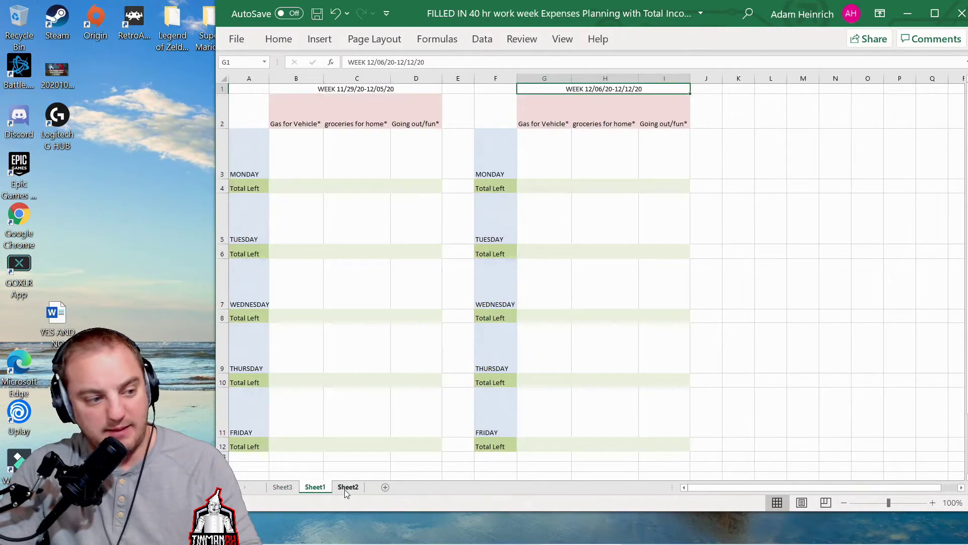
{"action": "left_click", "coordinate": [347, 486]}
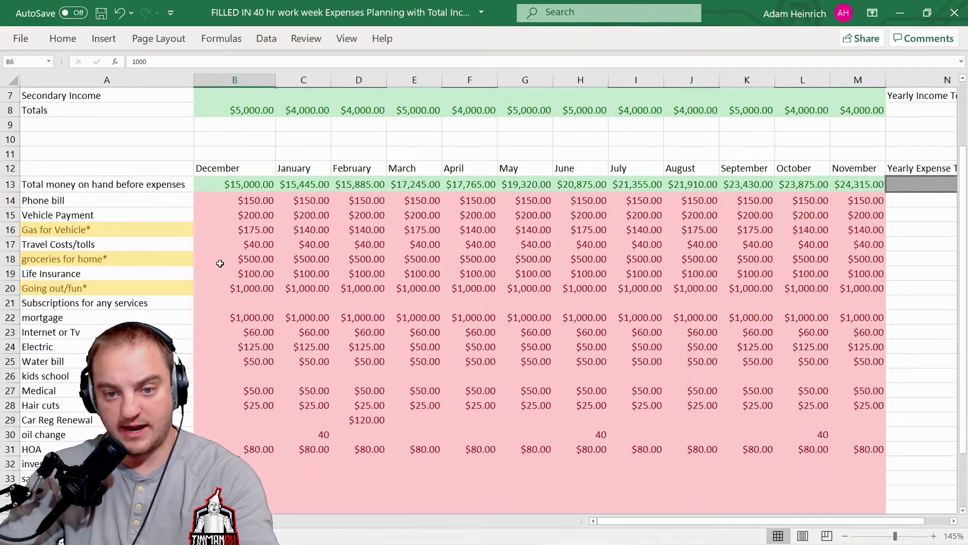
{"action": "scroll", "coordinate": [219, 265], "scroll_direction": "up", "scroll_amount": 2}
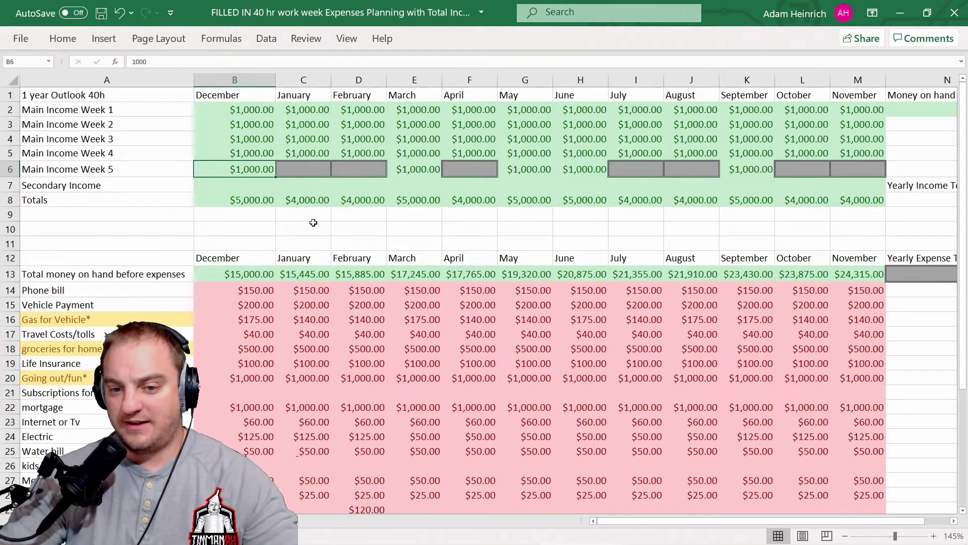
{"action": "left_click", "coordinate": [266, 217]}
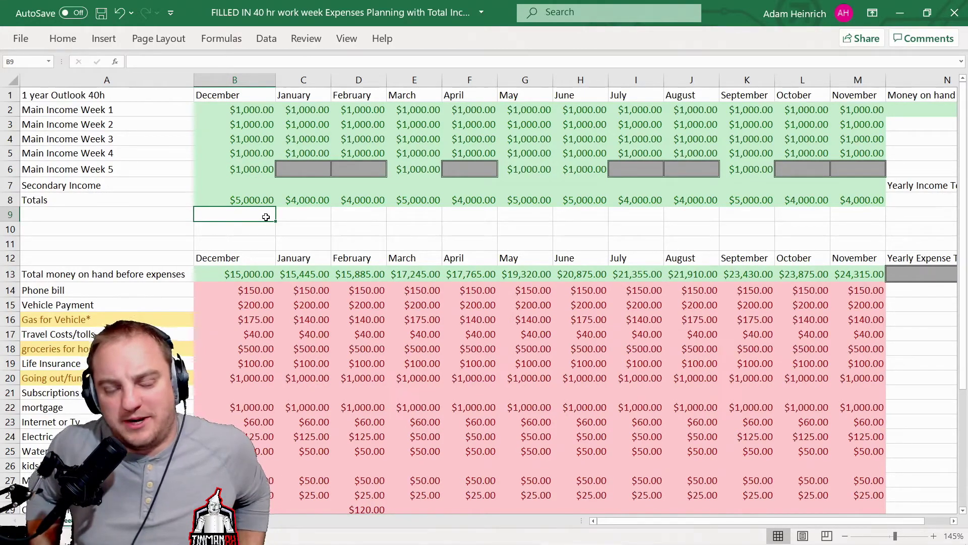